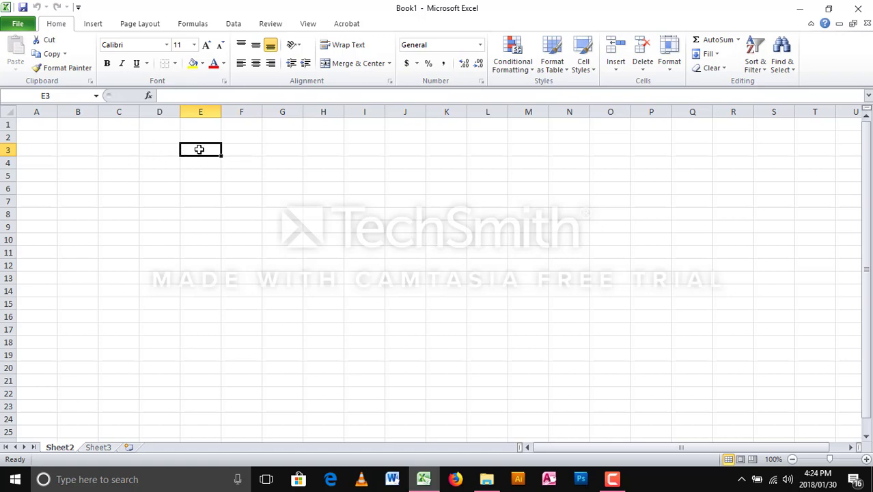
- Type 'How calculate working hrs in ms excel' into cell E3, fixing typos, and commit it
type("Cal")
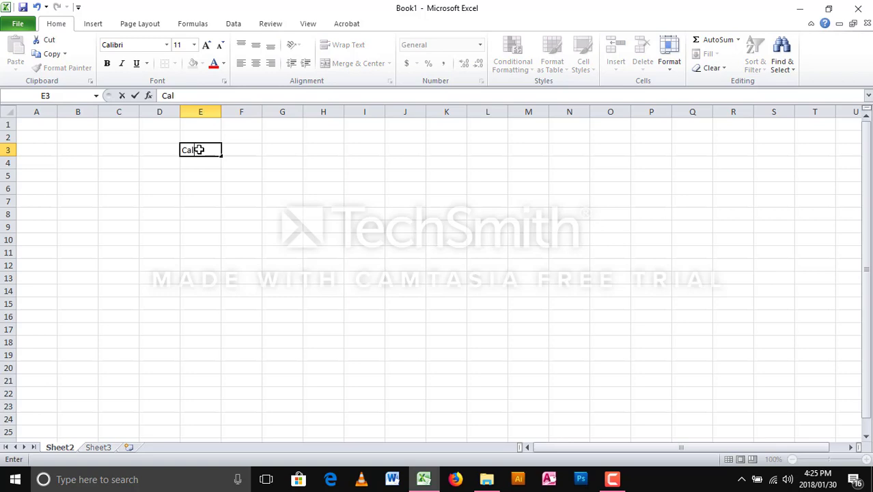
key("BackSpace")
key("BackSpace")
key("BackSpace")
type("How calcul")
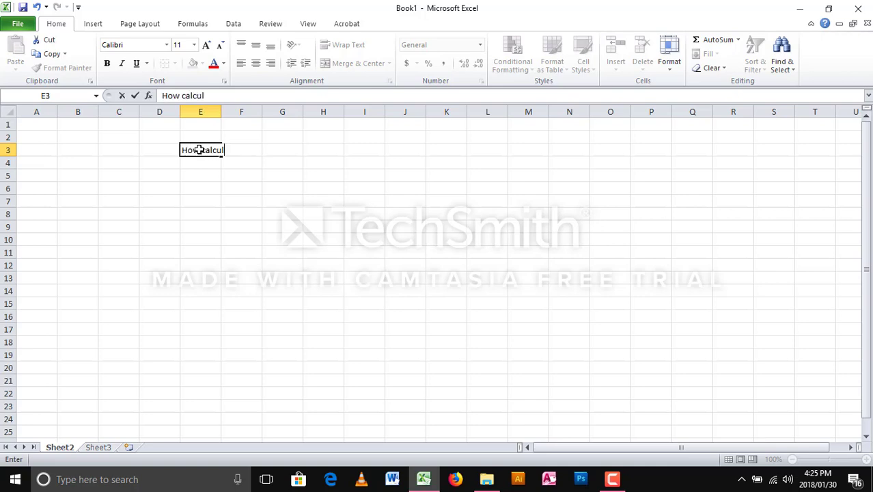
type("ate worki")
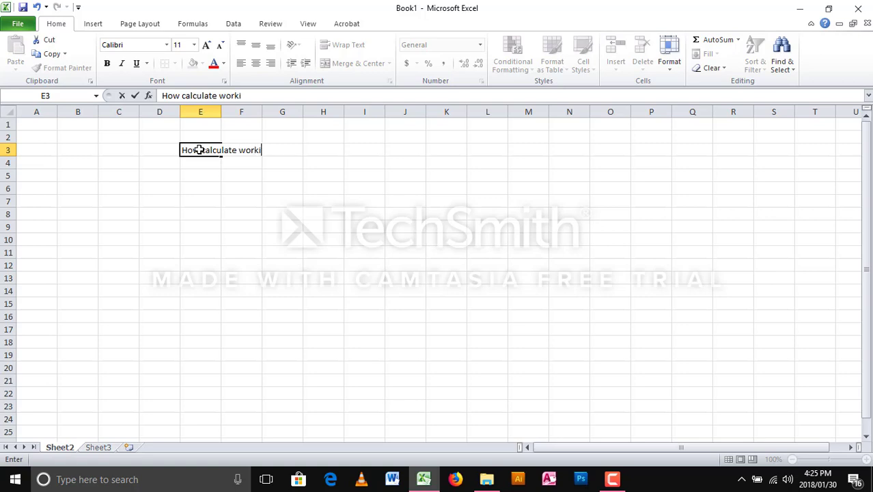
type("ng hrs in ")
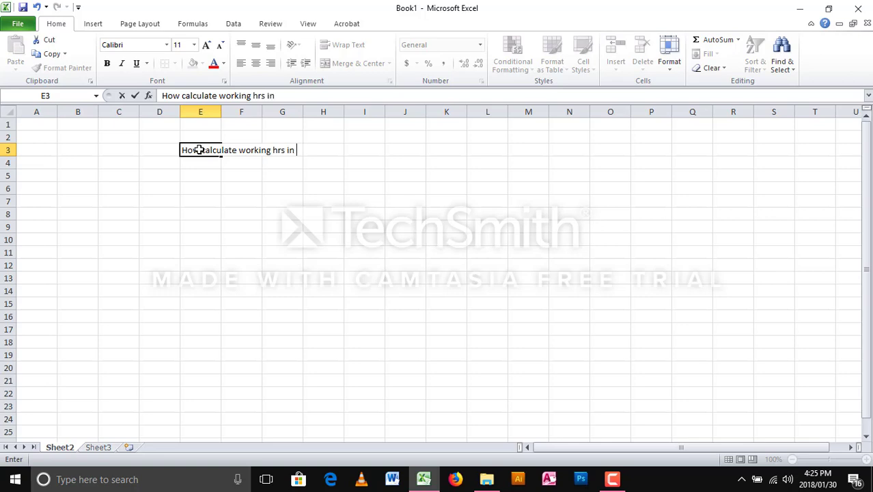
type("a")
key("BackSpace")
key("BackSpace")
type("ms")
key("BackSpace")
key("BackSpace")
type("ms excel")
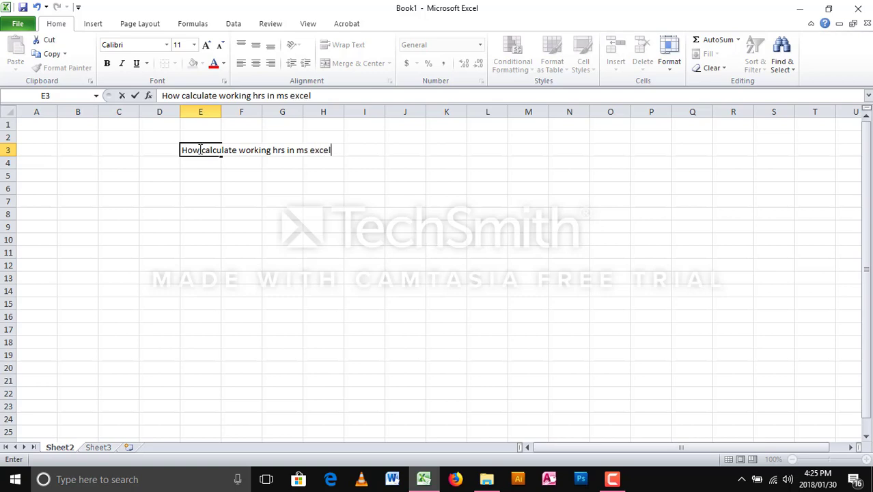
left_click(194, 176)
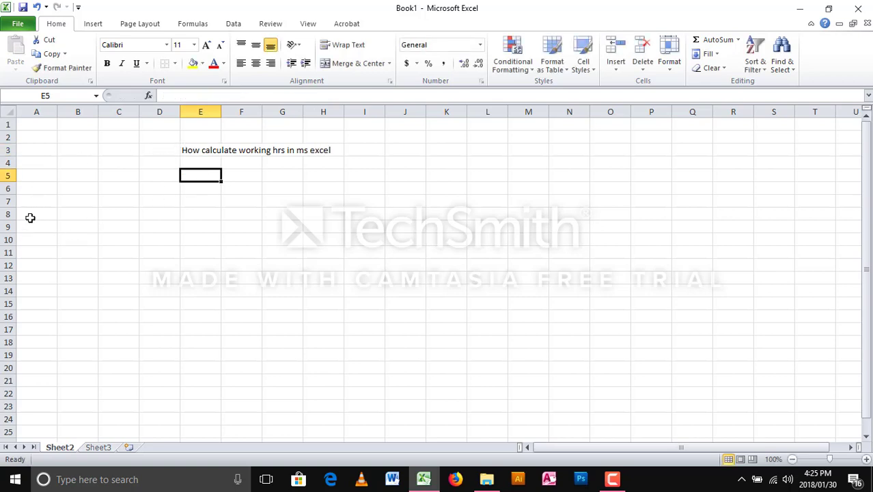
- Enter the headings Days, Time in, time out and working time in cells A5 through D5
left_click(41, 178)
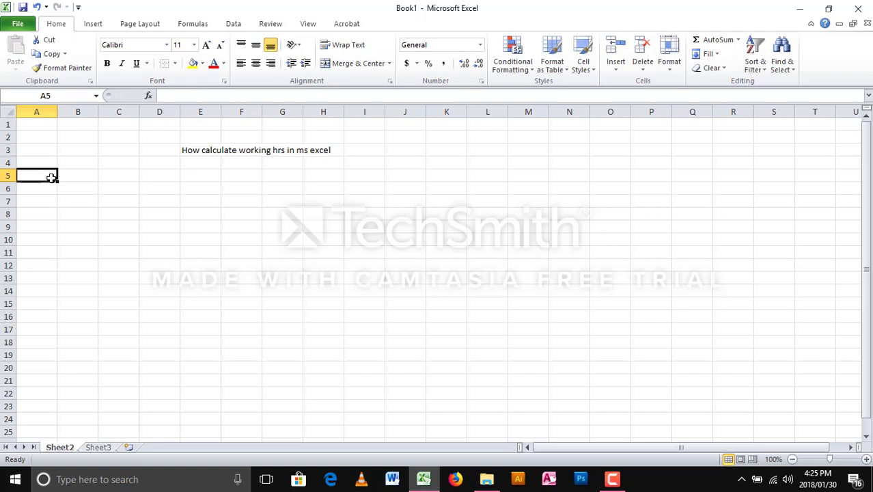
type("Days")
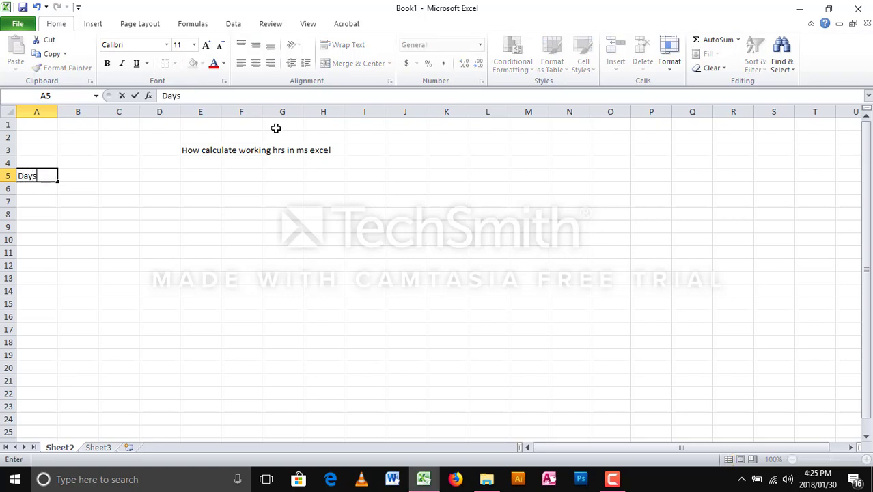
left_click(75, 175)
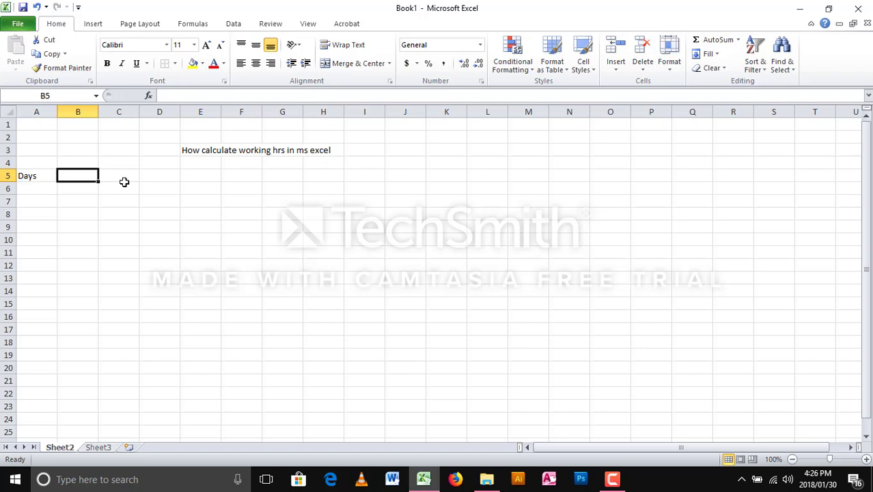
type("Time")
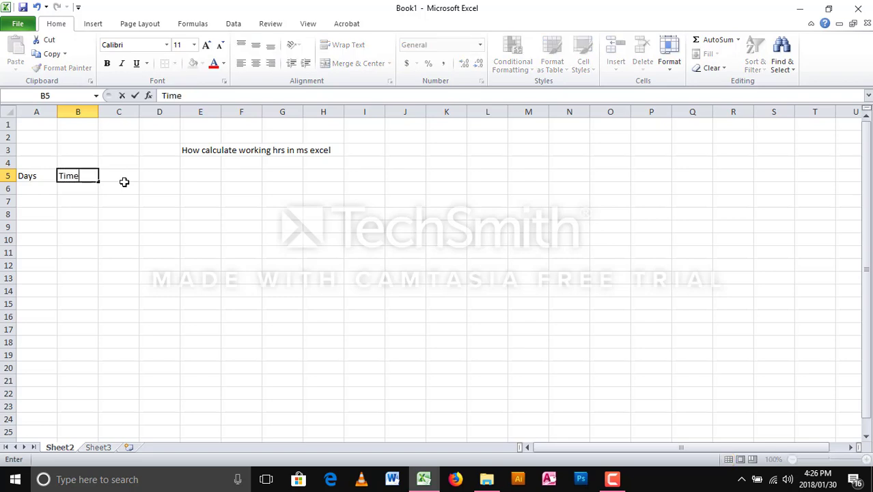
type(" in")
left_click(124, 175)
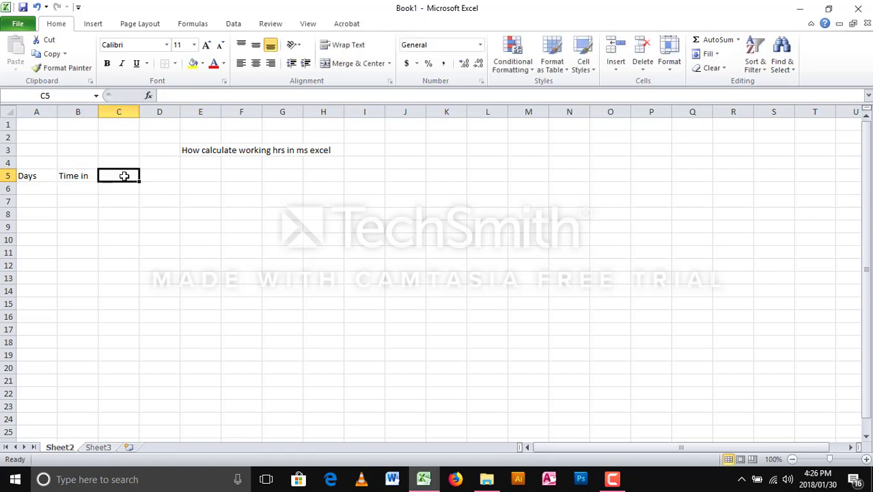
type("time p")
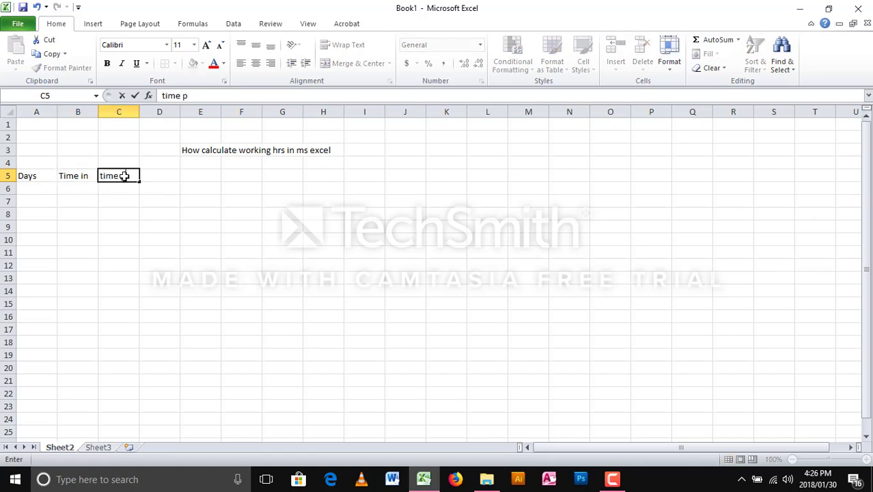
key("BackSpace")
type("out")
left_click(170, 174)
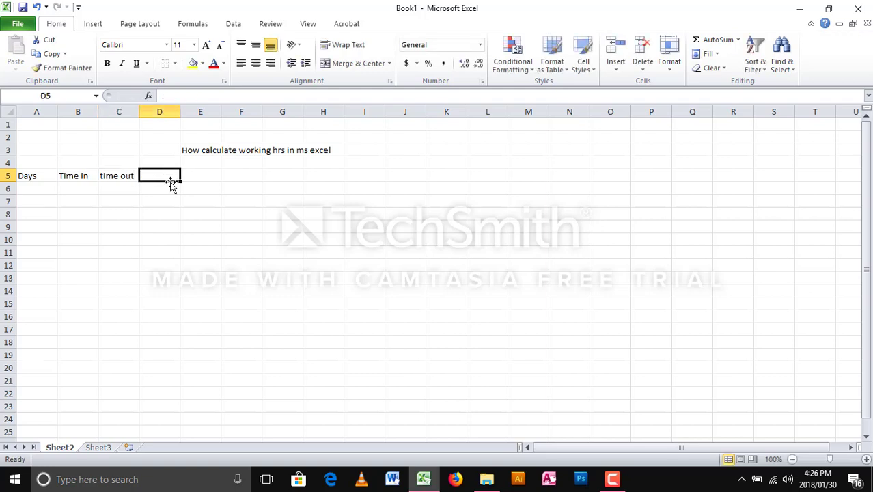
type("work")
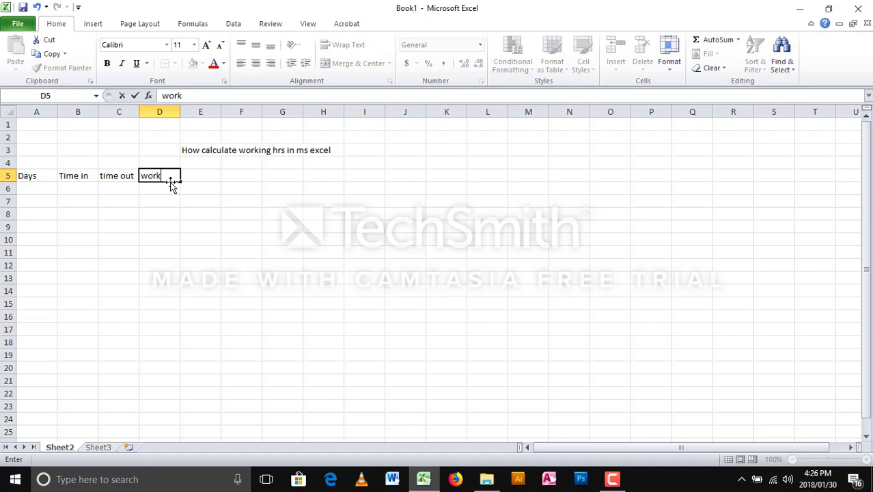
type("ing time")
left_click(233, 177)
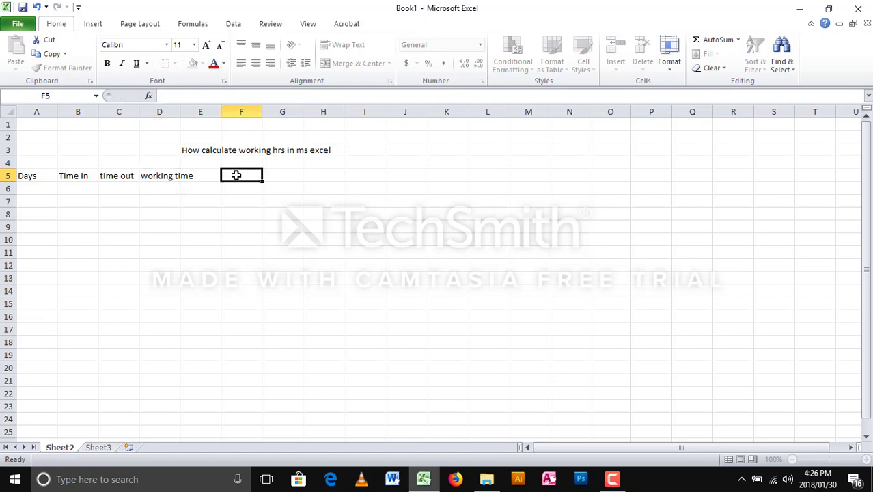
left_click(205, 179)
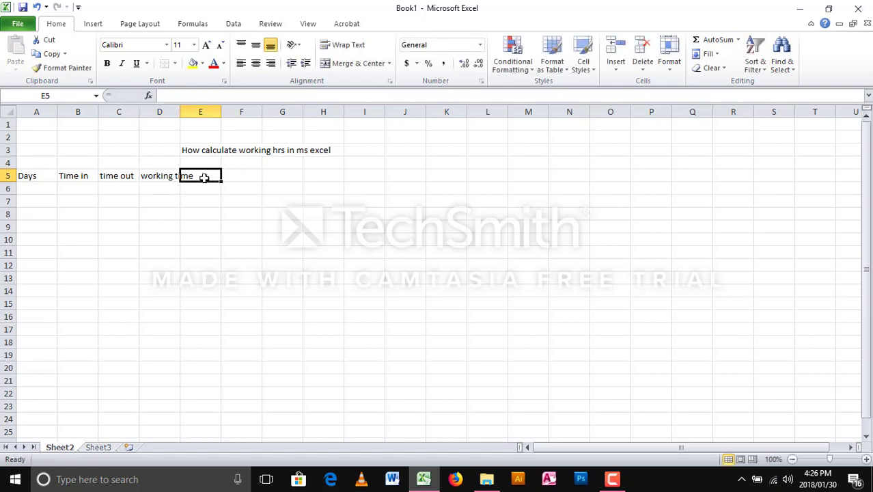
- Widen column D and enter Lunch time, over Time and Total working hrs in E5:G5
left_click_drag(181, 112, 196, 111)
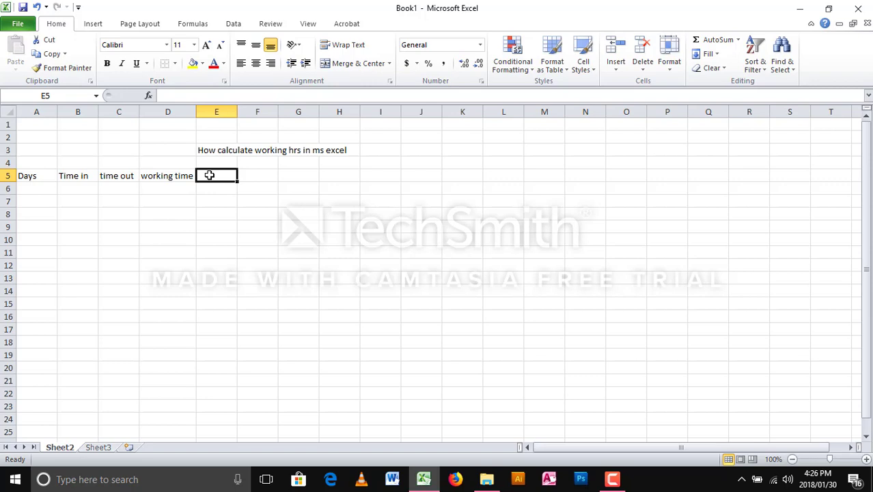
type("Lu")
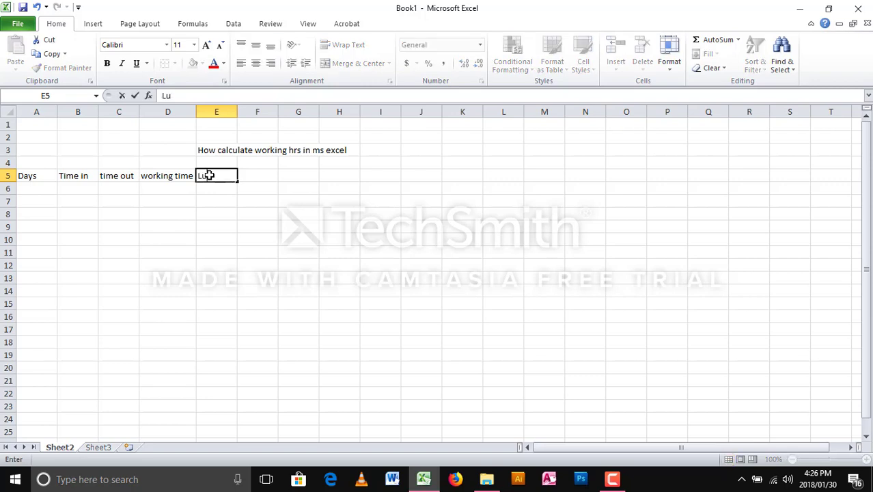
type("nch time")
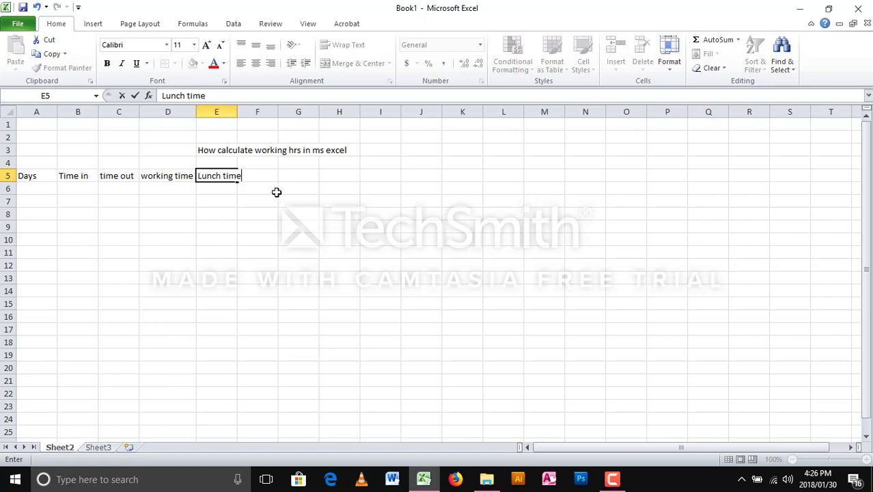
left_click(273, 177)
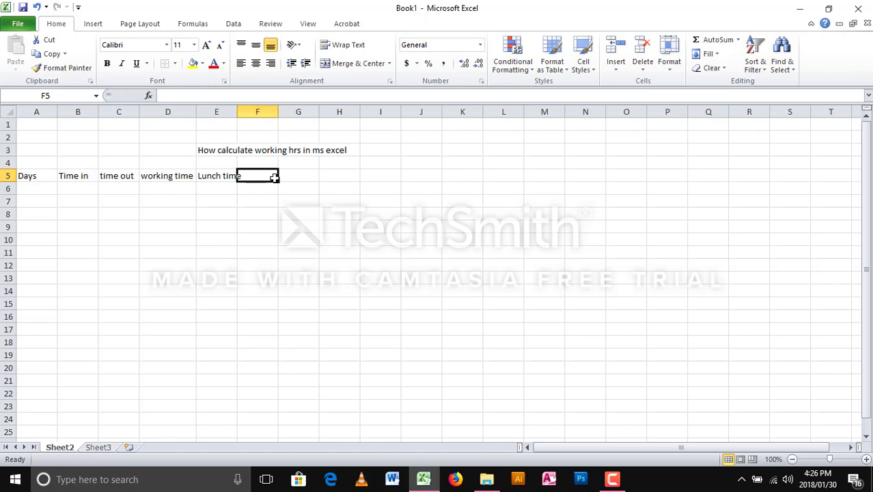
type("over")
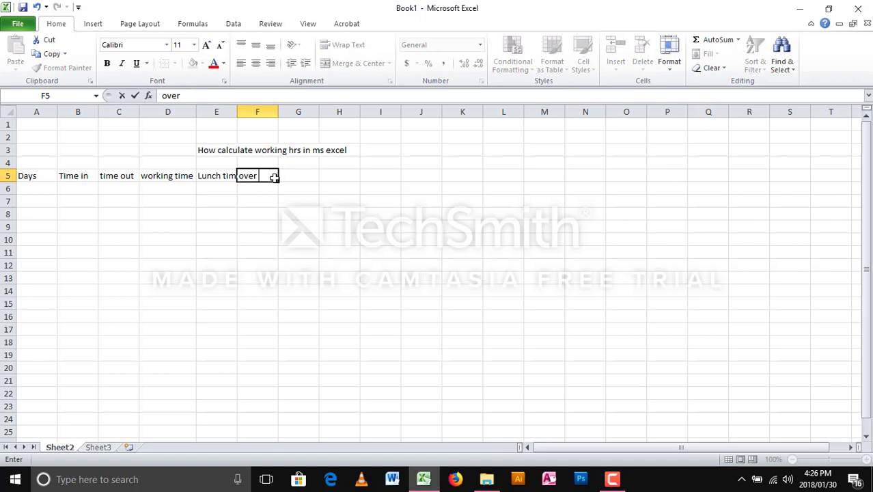
type("Time")
key("F2")
left_click(300, 190)
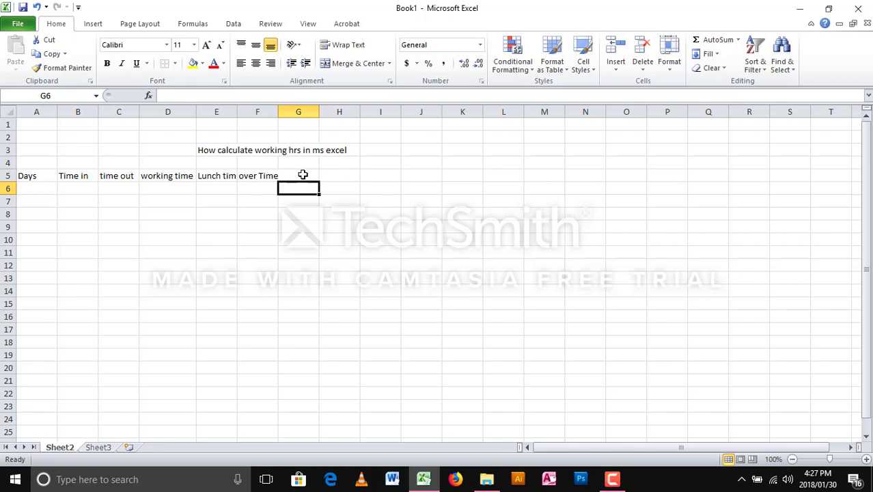
left_click(303, 175)
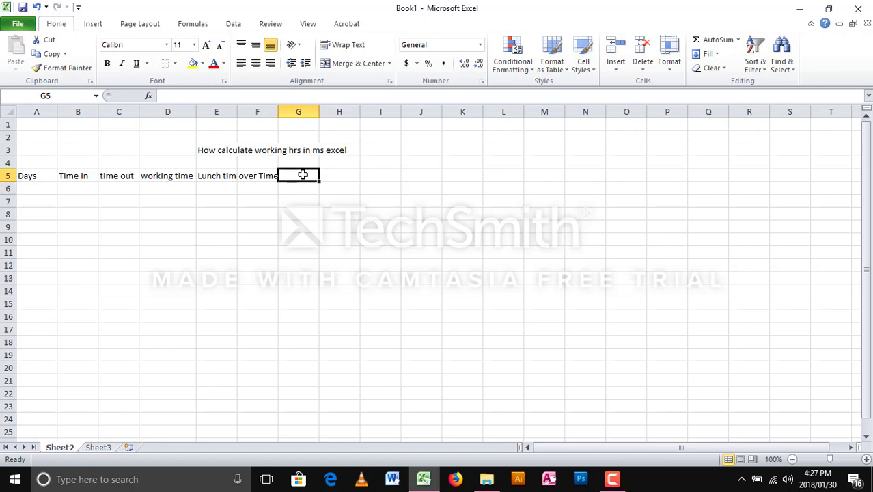
type("T")
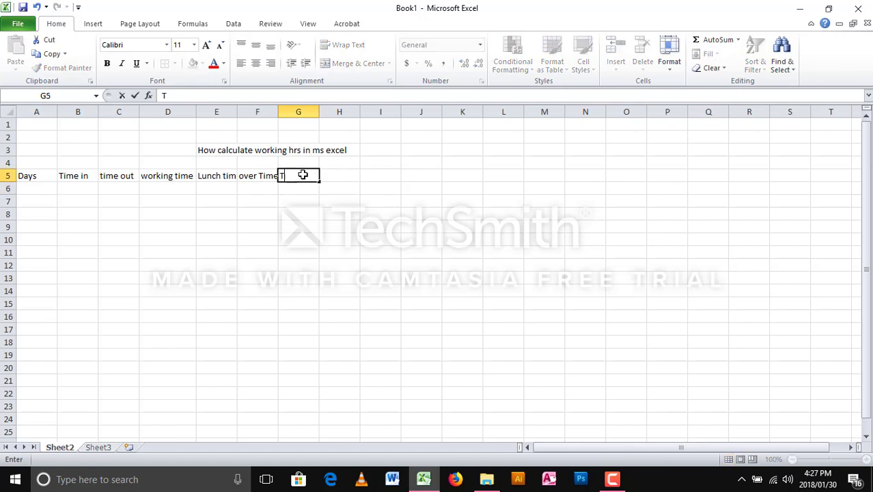
type("otal  working ")
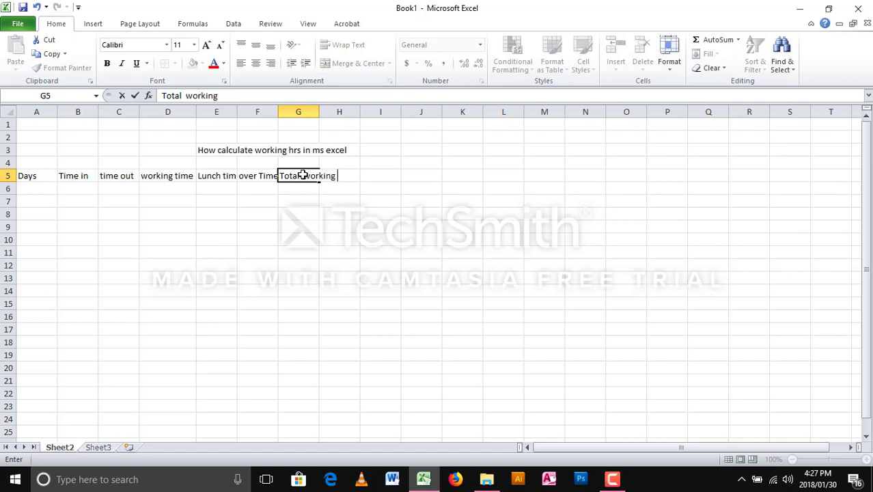
type("hrs")
left_click(168, 196)
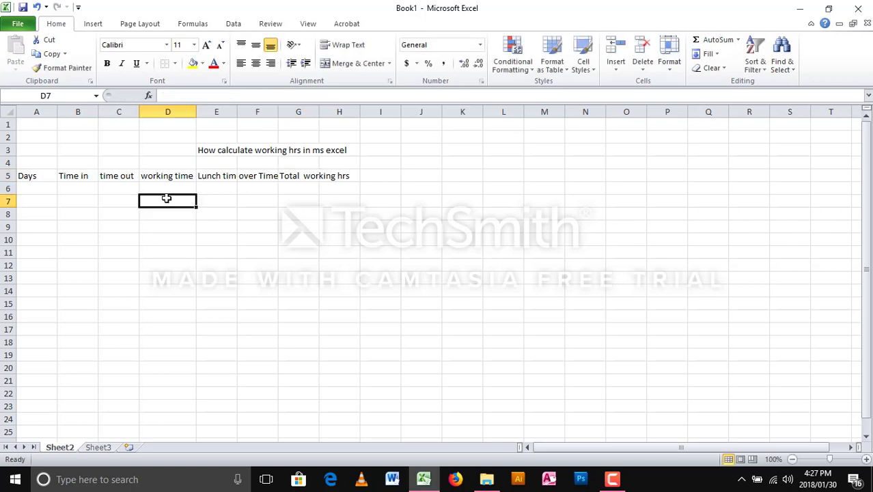
- Type Monday in A6 and fill the day series down to Saturday in A11
left_click(41, 190)
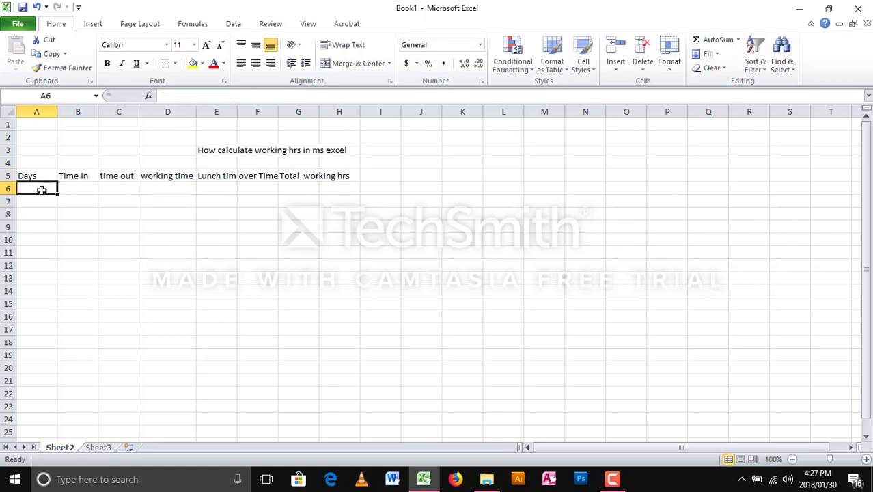
type("Mondau")
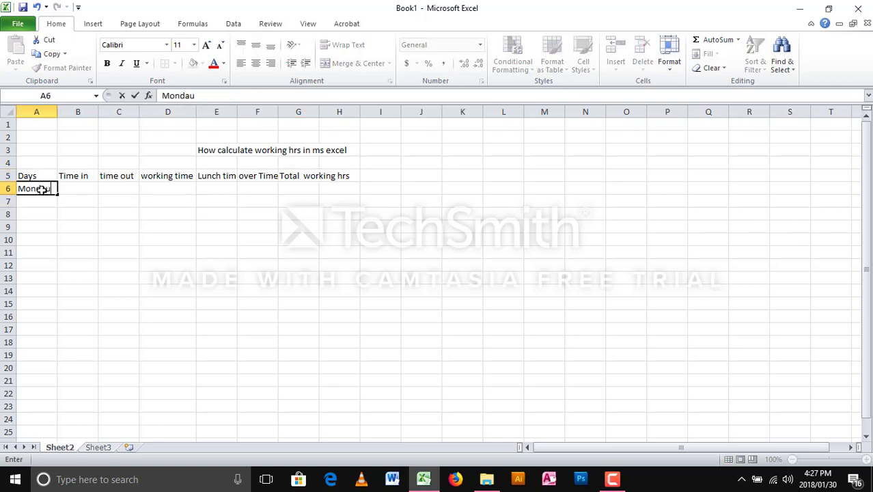
key("BackSpace")
type("ys")
key("BackSpace")
left_click(39, 198)
left_click(47, 190)
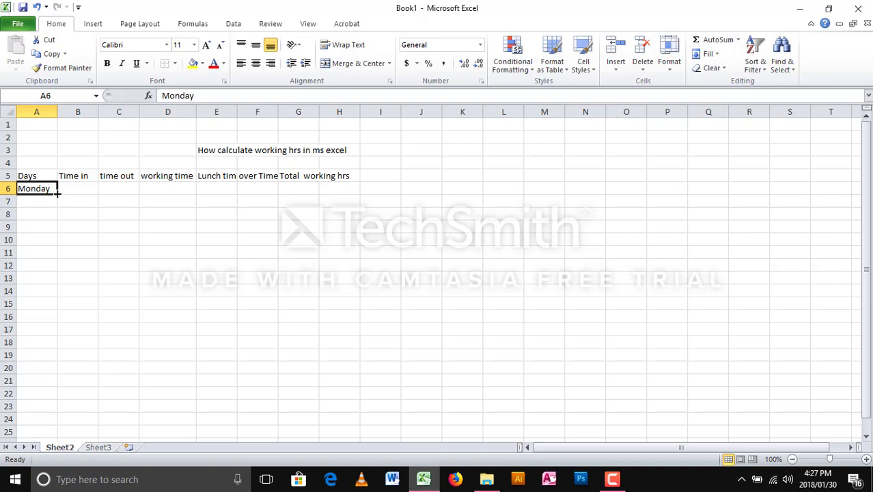
left_click_drag(58, 193, 62, 260)
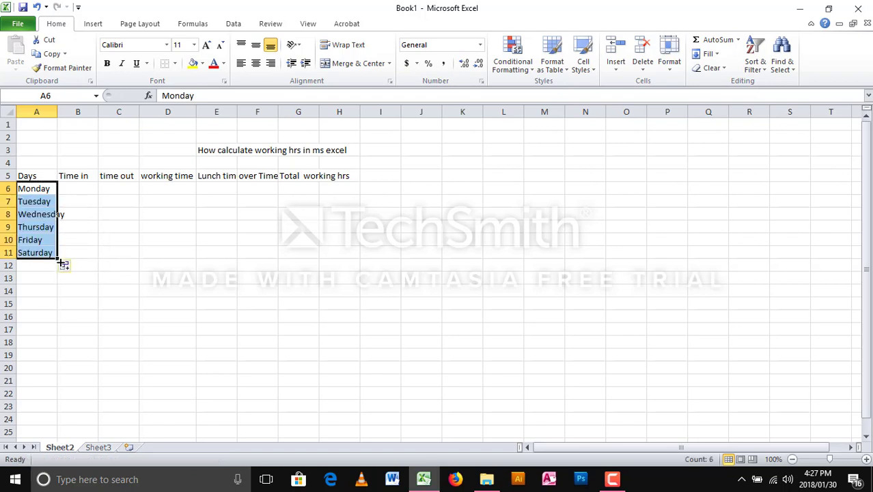
left_click(78, 224)
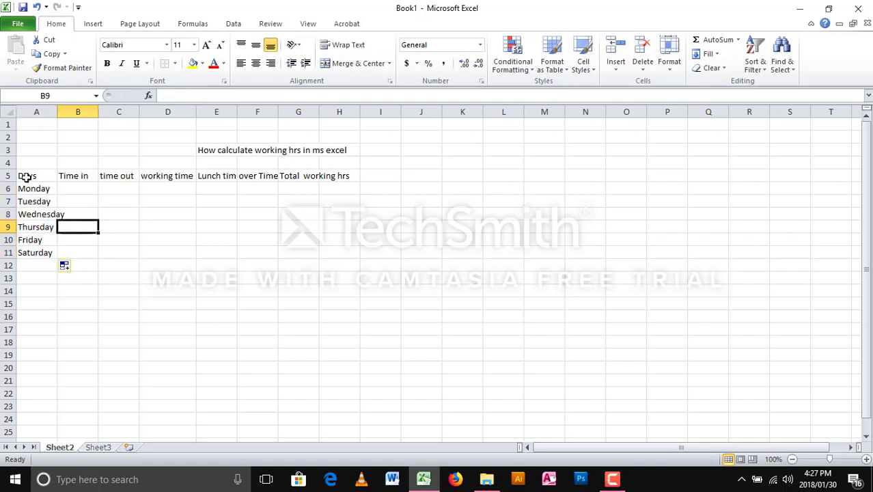
left_click_drag(25, 175, 343, 252)
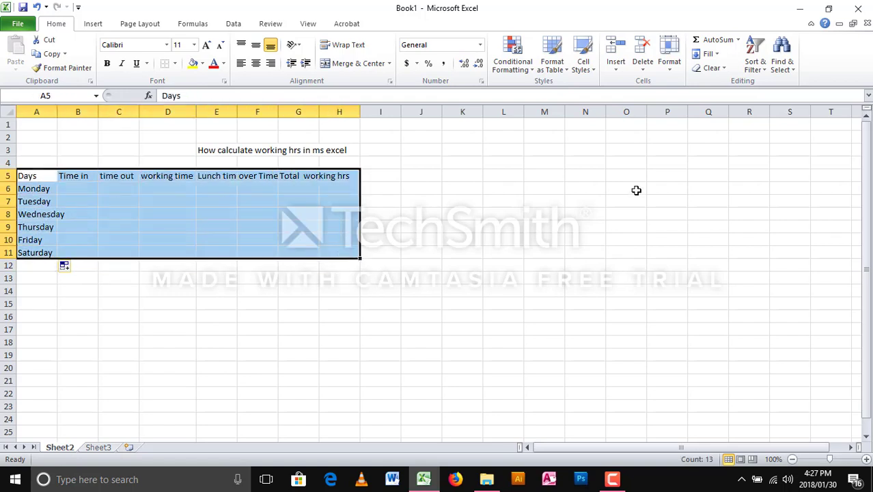
left_click(567, 71)
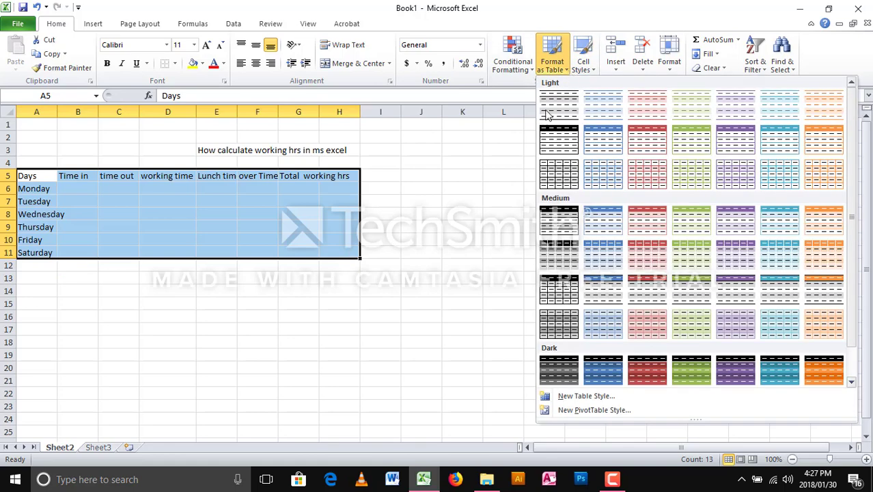
left_click(438, 243)
right_click(205, 235)
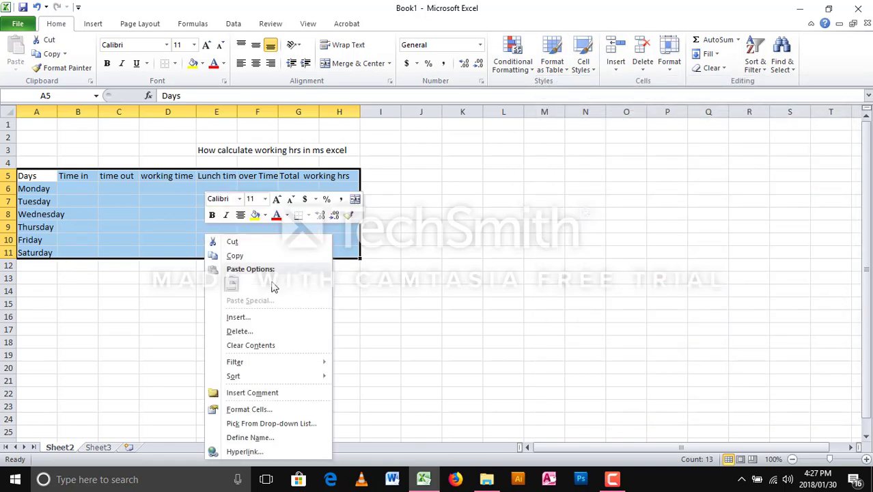
left_click(251, 411)
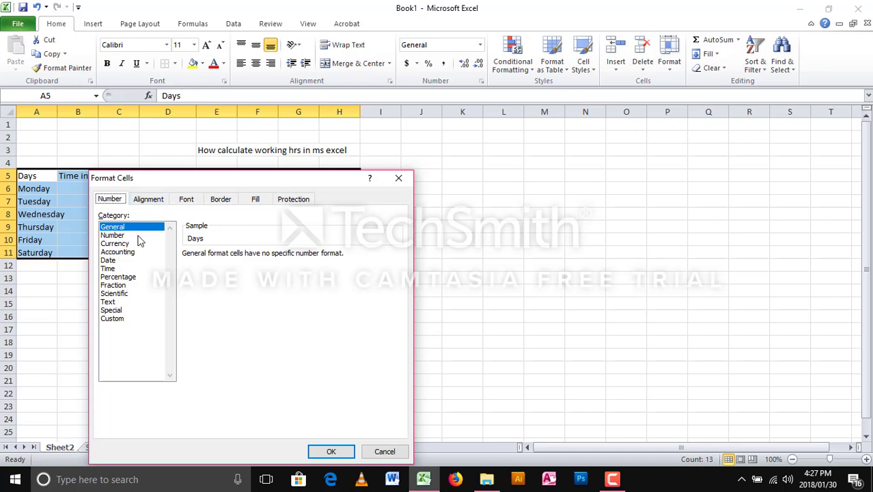
left_click(113, 318)
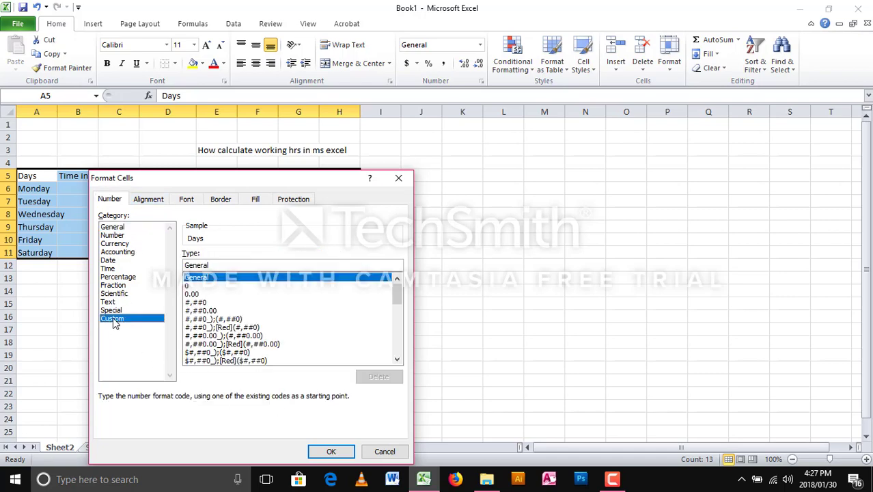
left_click(385, 452)
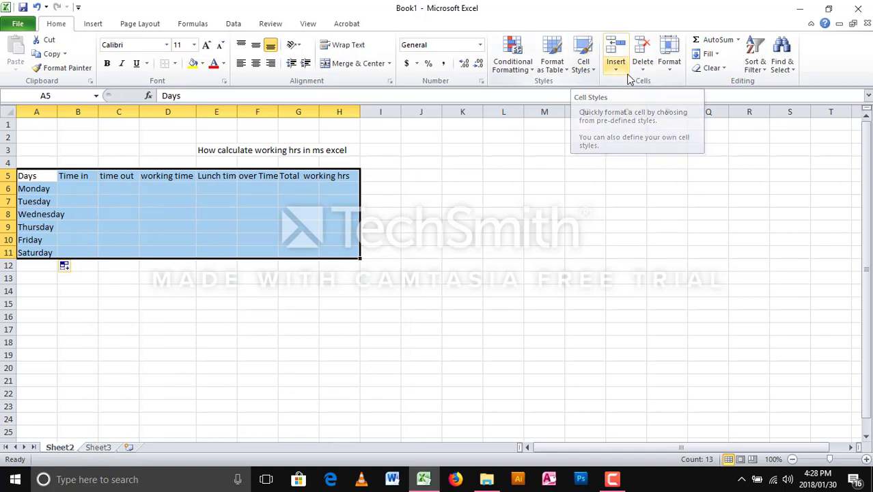
left_click(565, 70)
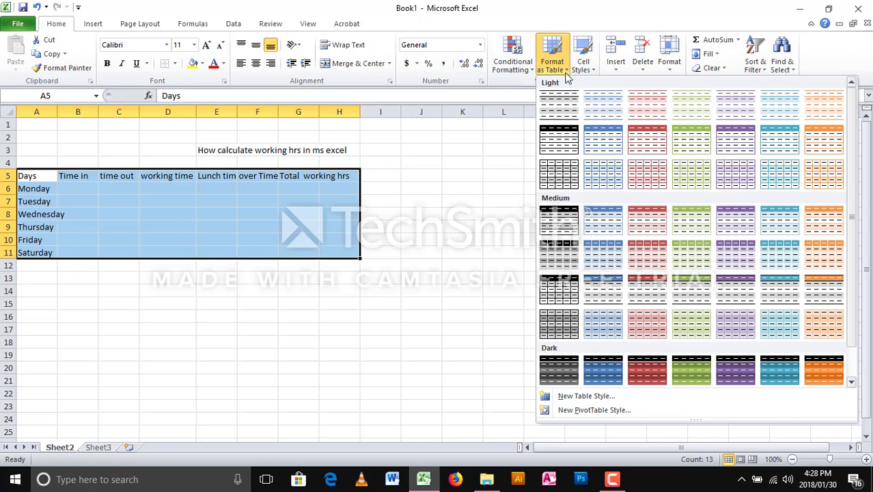
left_click(565, 72)
left_click(481, 46)
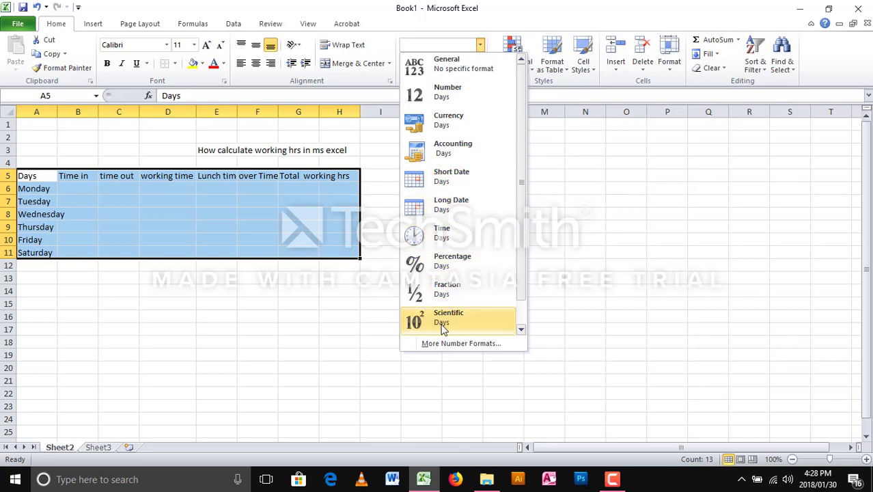
left_click(554, 139)
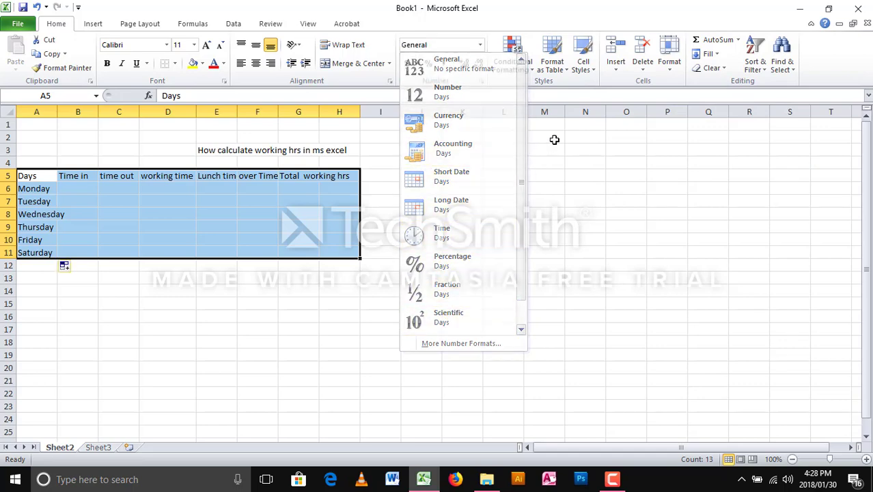
left_click_drag(130, 214, 132, 205)
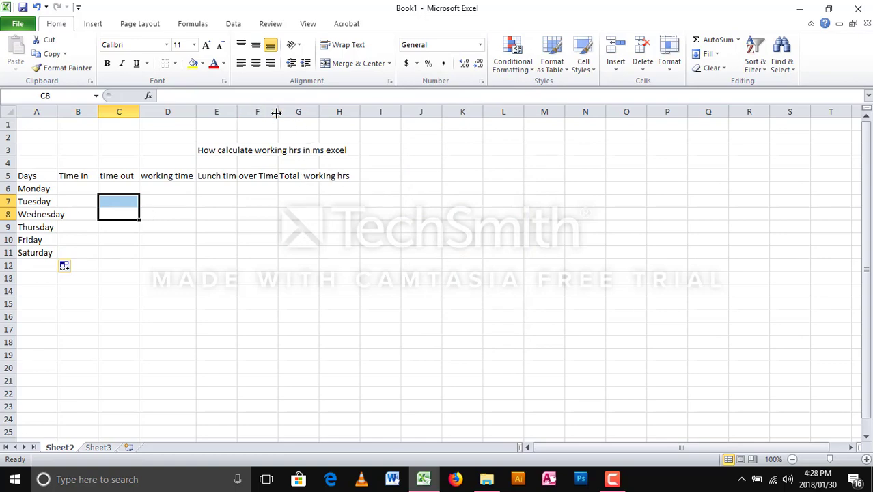
- Widen columns F, G and A so over Time, Total working hrs and Wednesday fit
left_click_drag(276, 113, 394, 107)
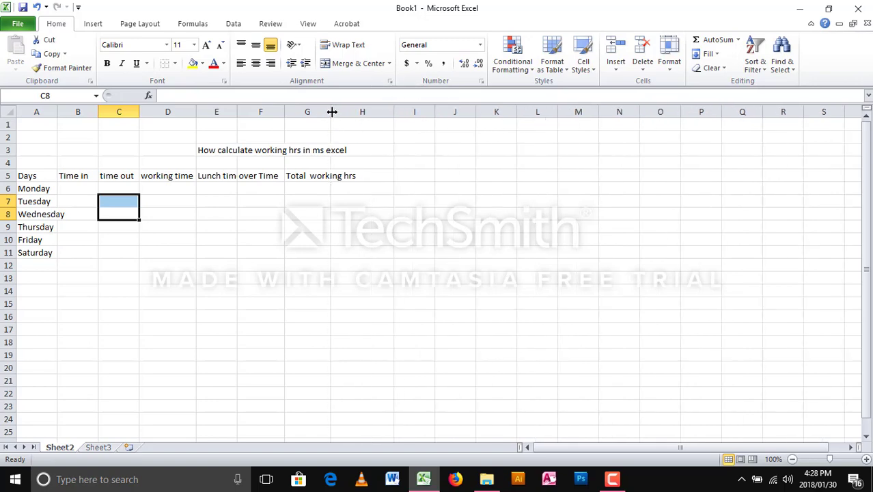
left_click_drag(332, 111, 362, 111)
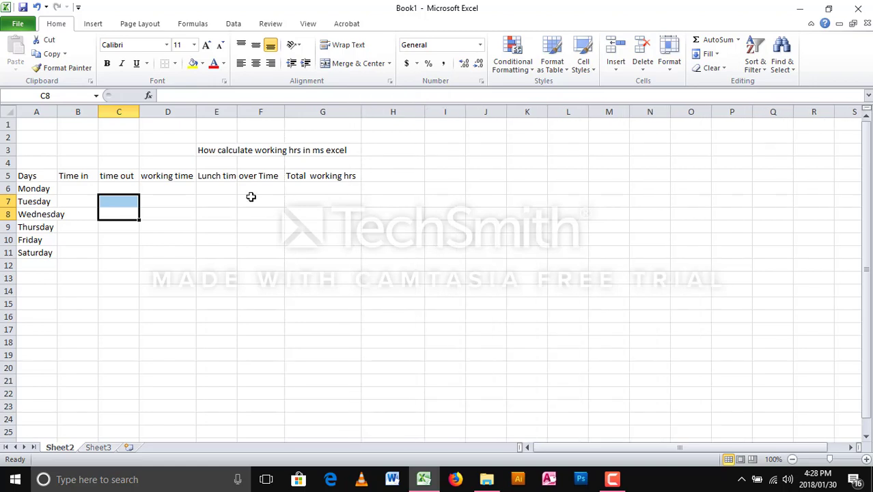
left_click(244, 199)
left_click(88, 191)
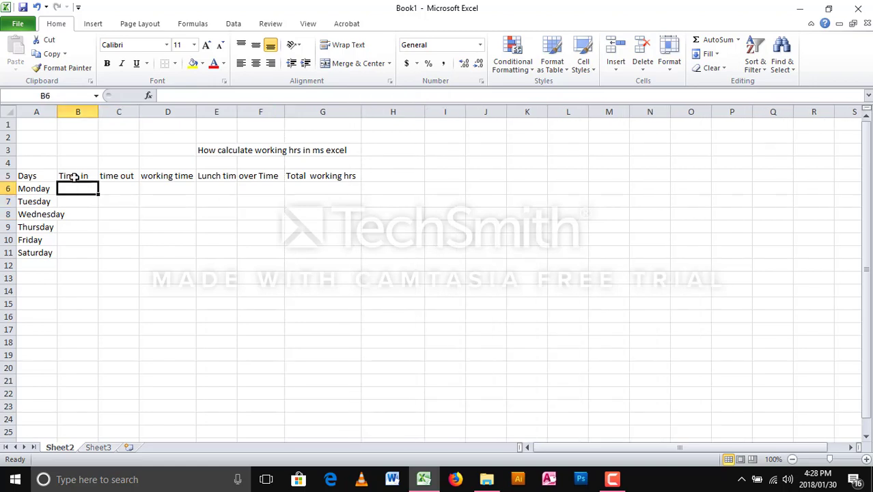
left_click_drag(39, 177, 337, 246)
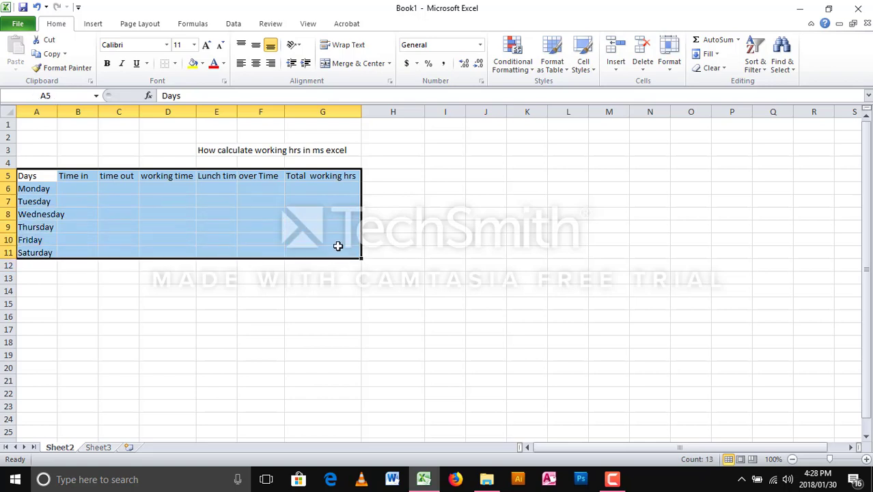
left_click(77, 190)
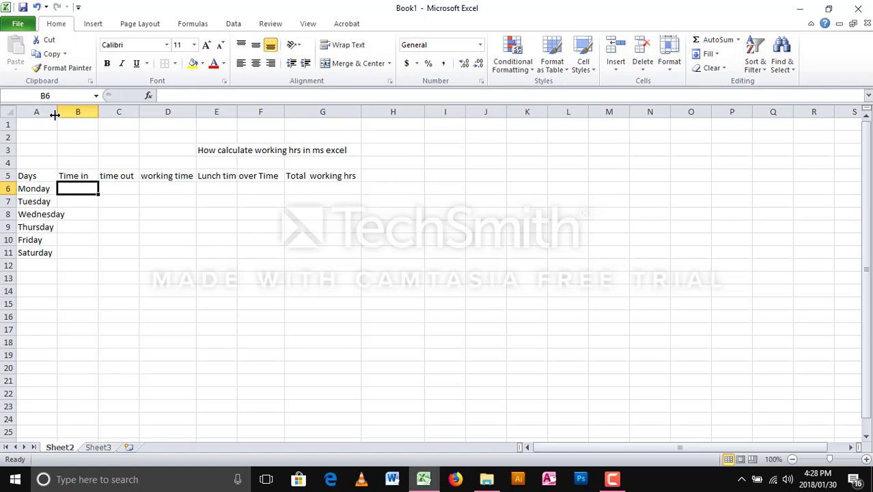
left_click_drag(55, 114, 69, 112)
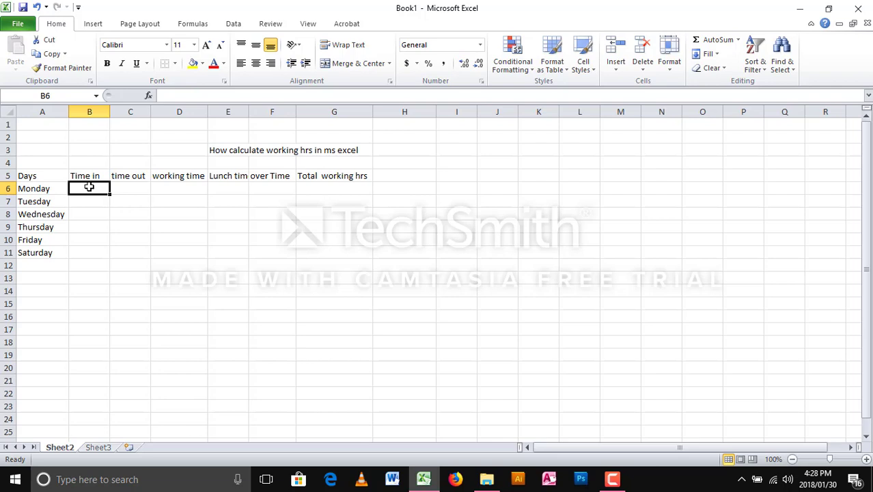
- Enter 8:00 AM as Monday's time in and copy it to Tuesday
type("8:00")
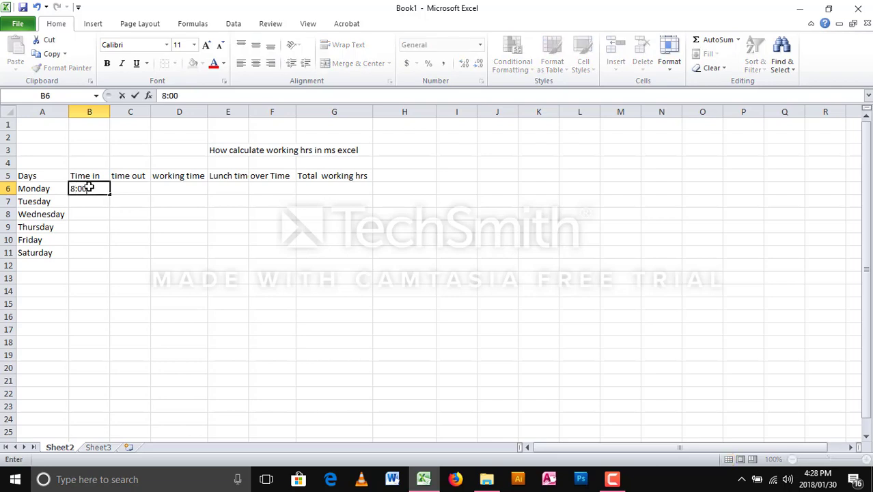
type(" AM")
key("Return")
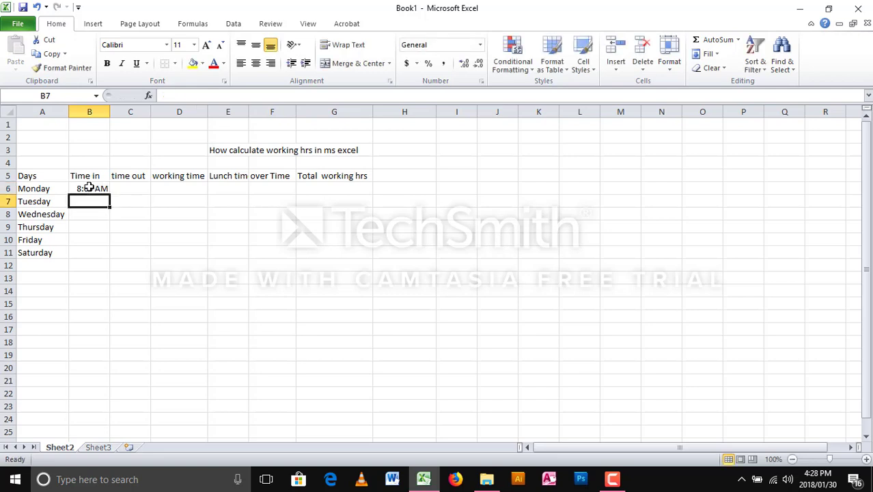
type("*")
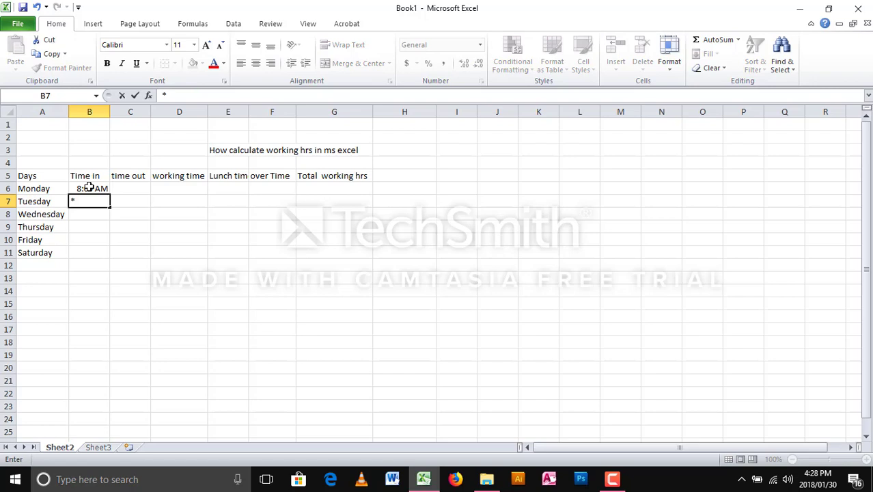
key("BackSpace")
left_click(84, 188)
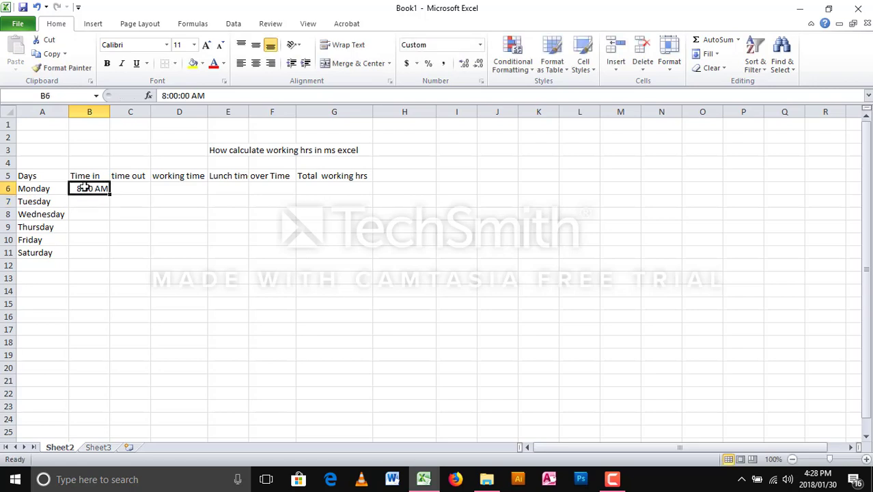
key("ctrl+c")
left_click(84, 202)
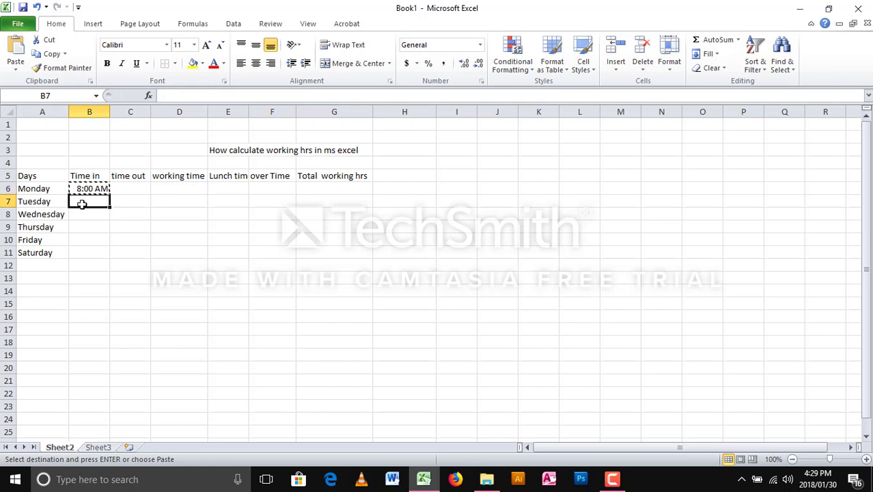
key("ctrl+v")
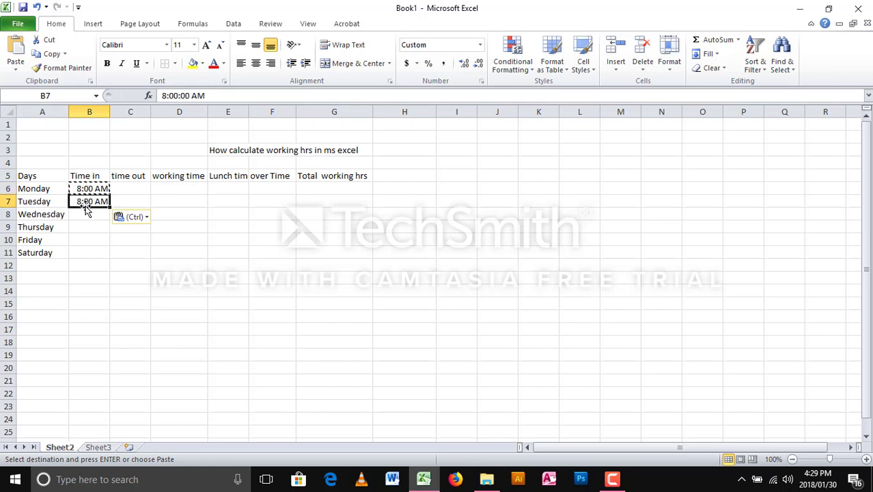
- Enter 9:30 AM as Wednesday's time in
left_click(85, 215)
type("9")
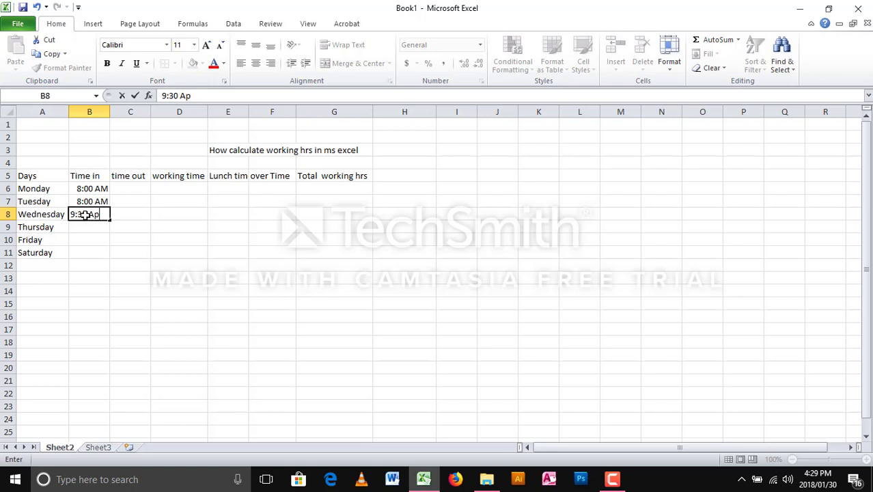
type(":30 Am")
left_click(98, 230)
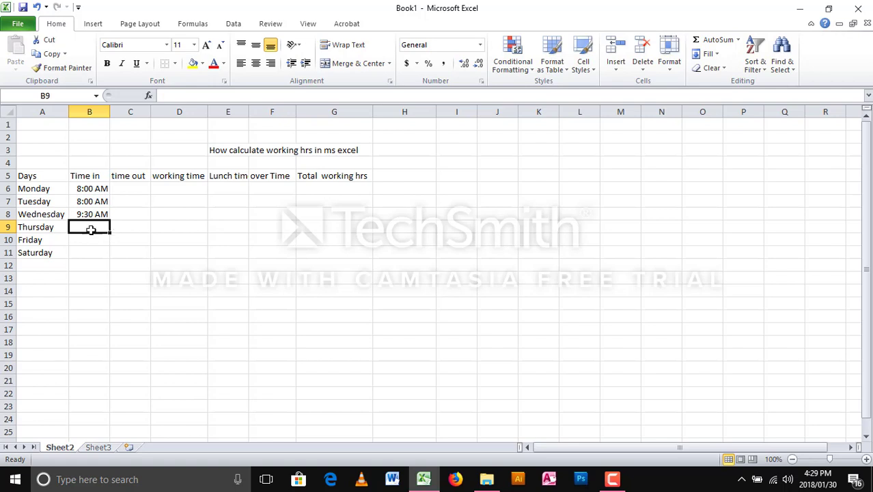
- Copy Monday's 8:00 AM into the Thursday, Friday and Saturday time-in cells
left_click(91, 192)
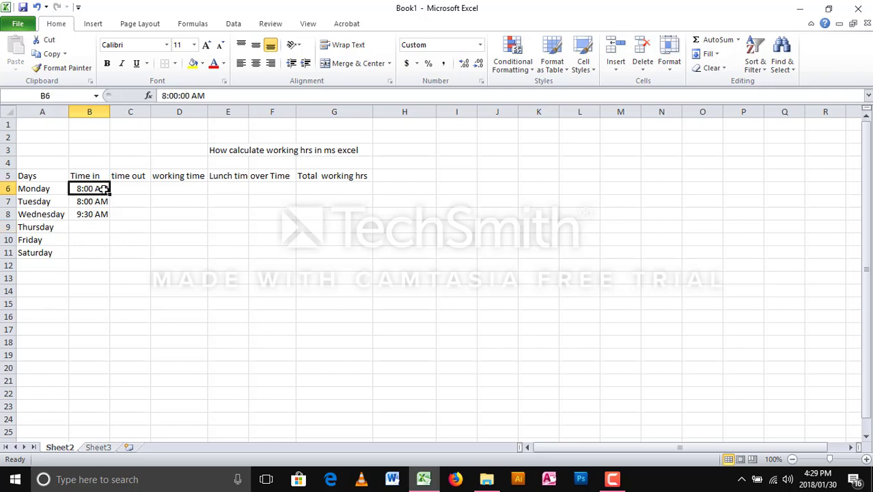
key("ctrl+c")
left_click(97, 226)
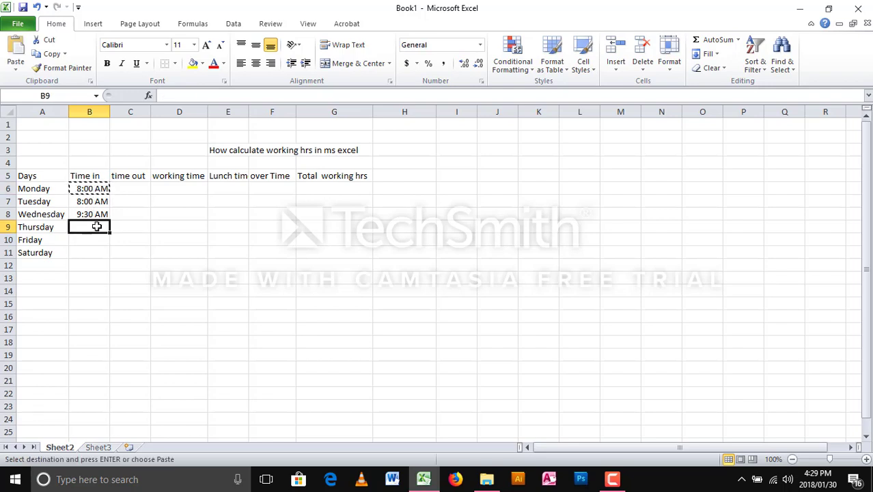
key("ctrl+v")
left_click(95, 238)
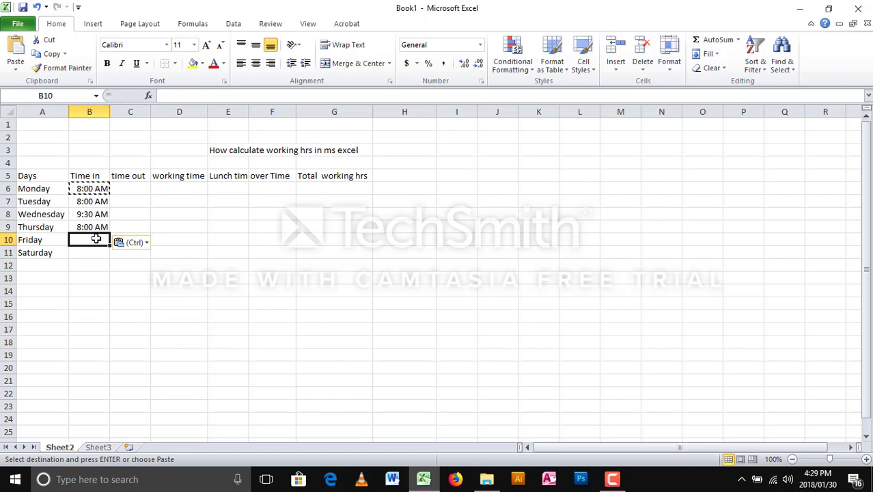
key("ctrl+v")
left_click(96, 251)
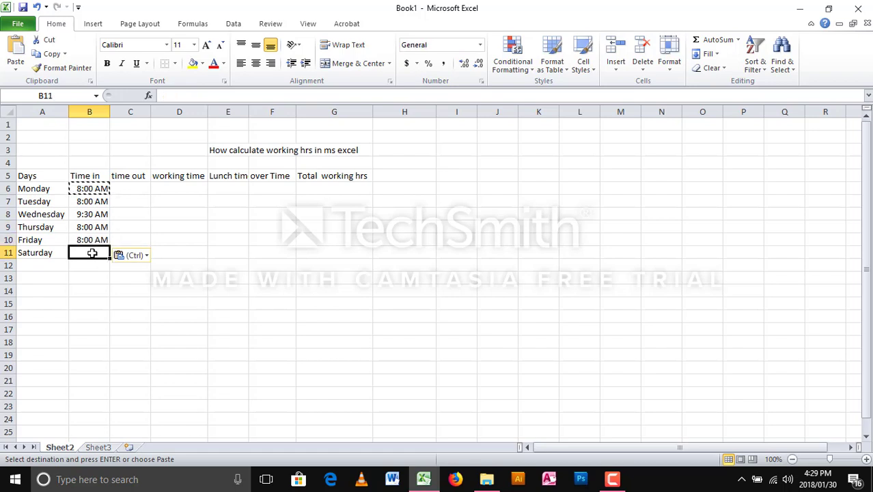
key("ctrl+v")
left_click(125, 250)
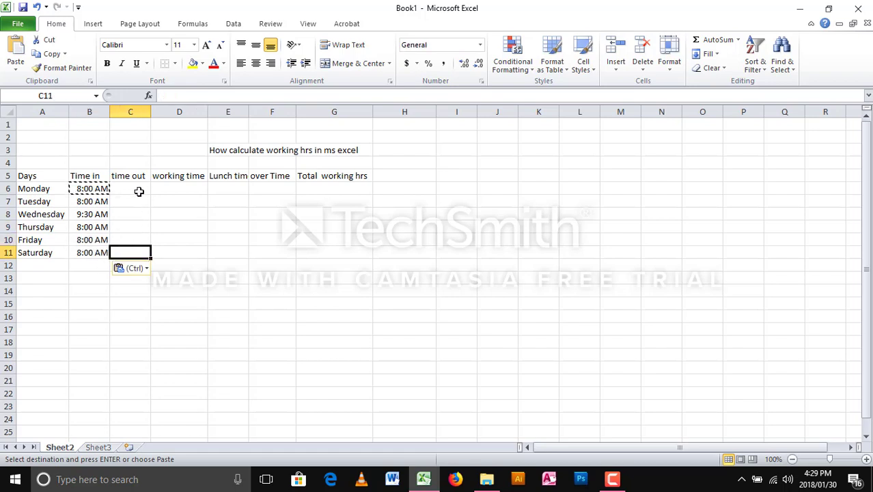
left_click(138, 189)
- Widen column C and enter 4:00 pm as Monday's time out in C6
left_click_drag(152, 111, 165, 110)
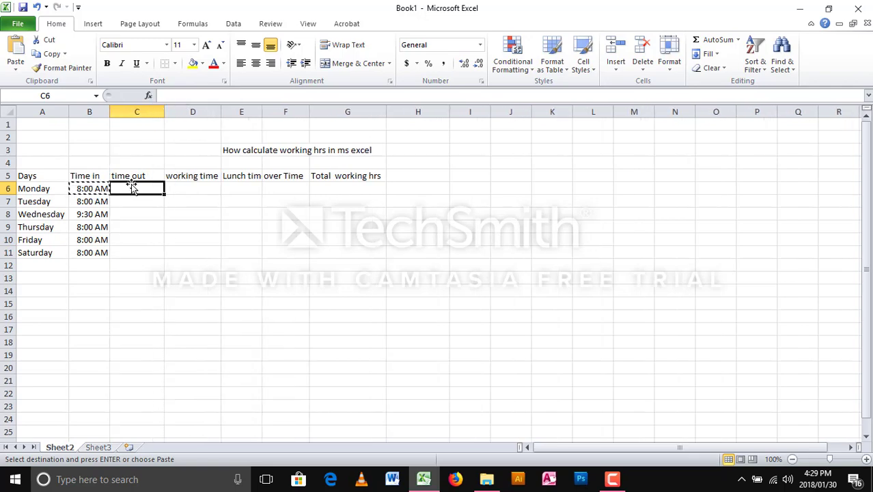
type("4:")
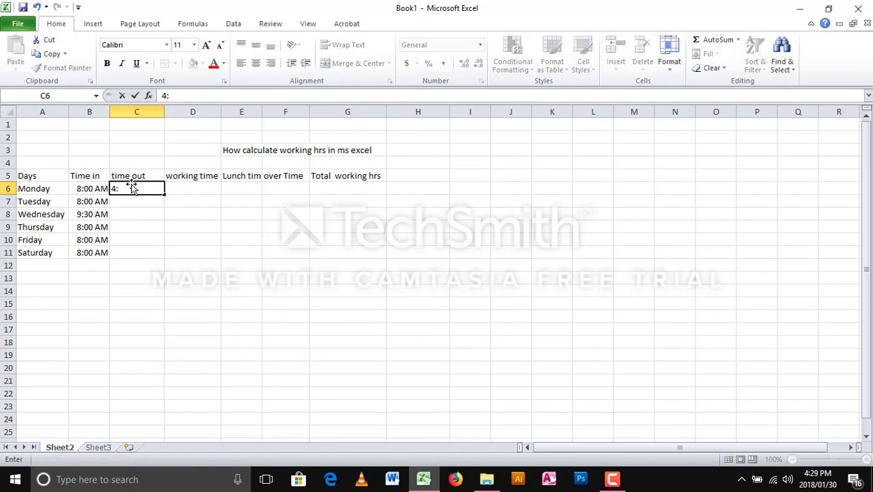
type("00 pm")
key("Return")
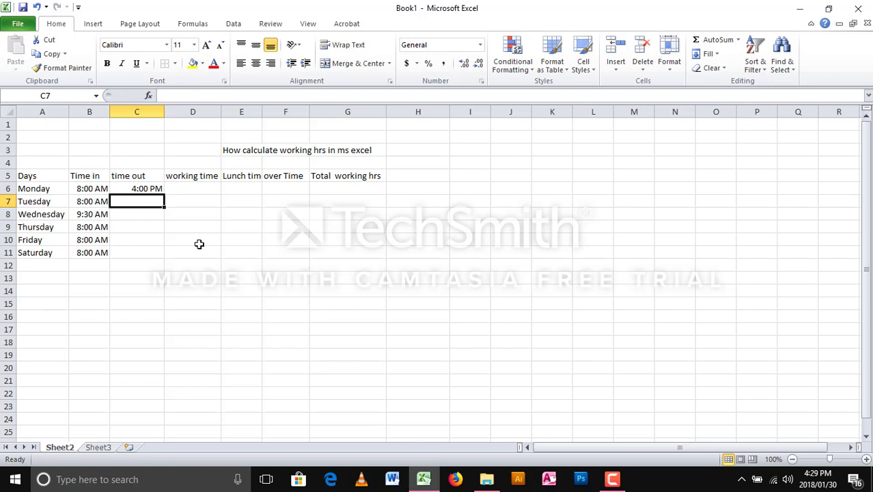
left_click(161, 189)
- Copy the 4:00 PM time out into C7 through C11 for Tuesday to Saturday
key("ctrl+c")
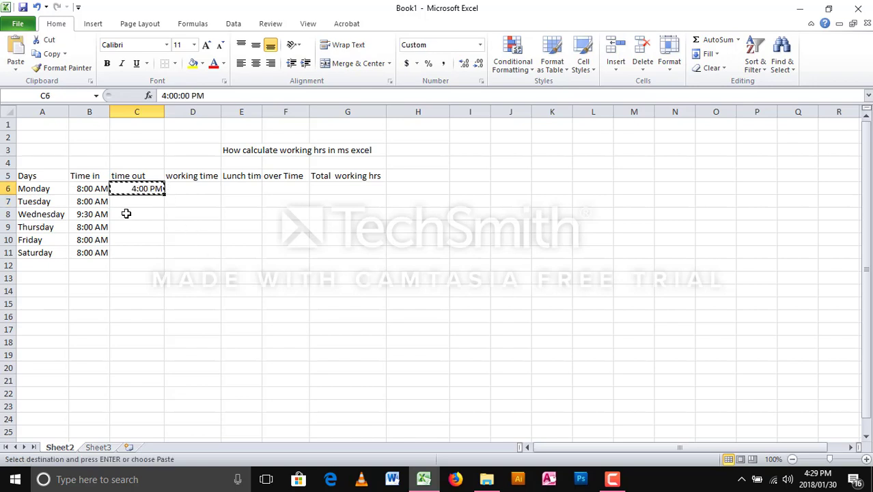
left_click(136, 201)
key("ctrl+v")
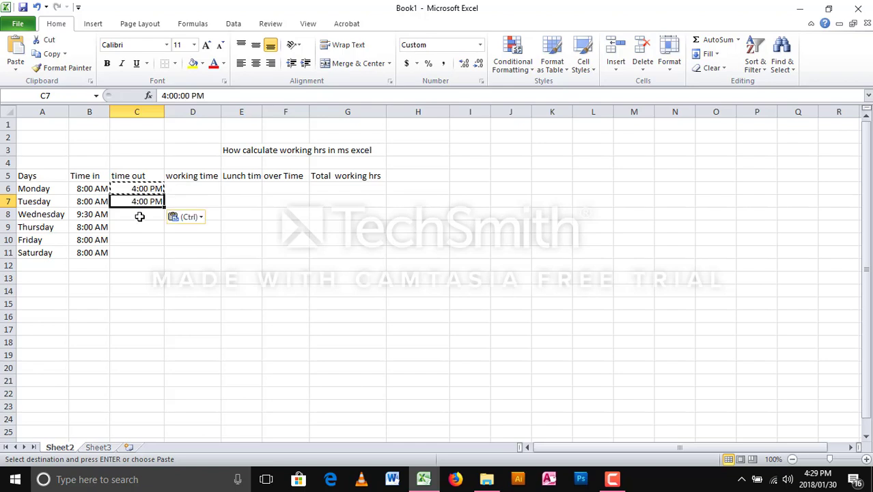
left_click(140, 214)
key("ctrl+v")
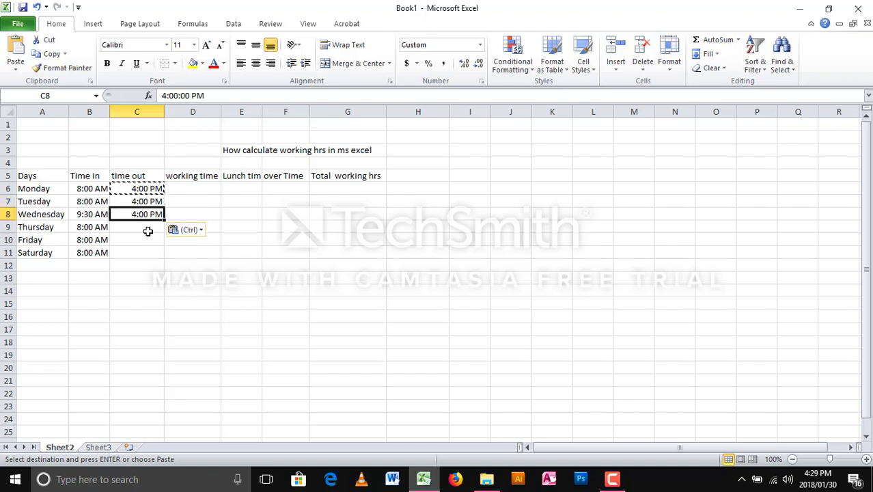
left_click(149, 227)
key("ctrl+v")
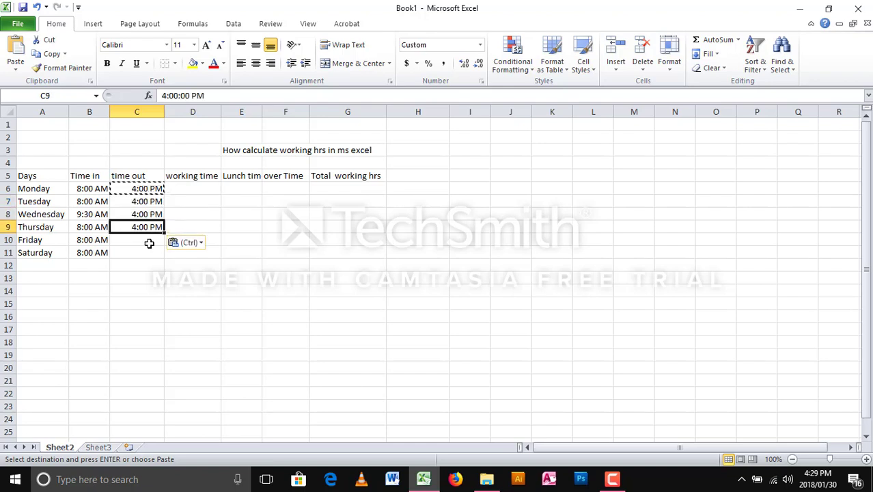
left_click(152, 239)
key("ctrl+v")
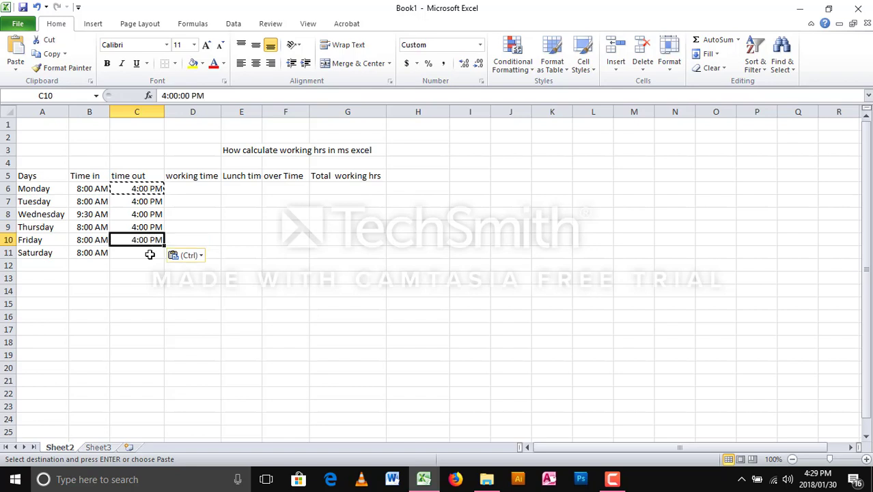
left_click(150, 252)
key("ctrl+v")
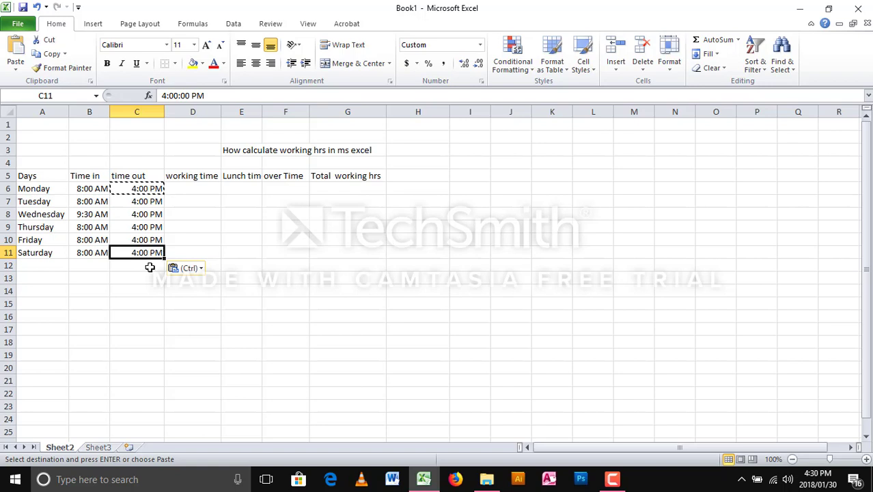
- Change Tuesday's and Friday's time out in C7 and C10 to 3:00 PM
left_click(135, 203)
double_click(136, 203)
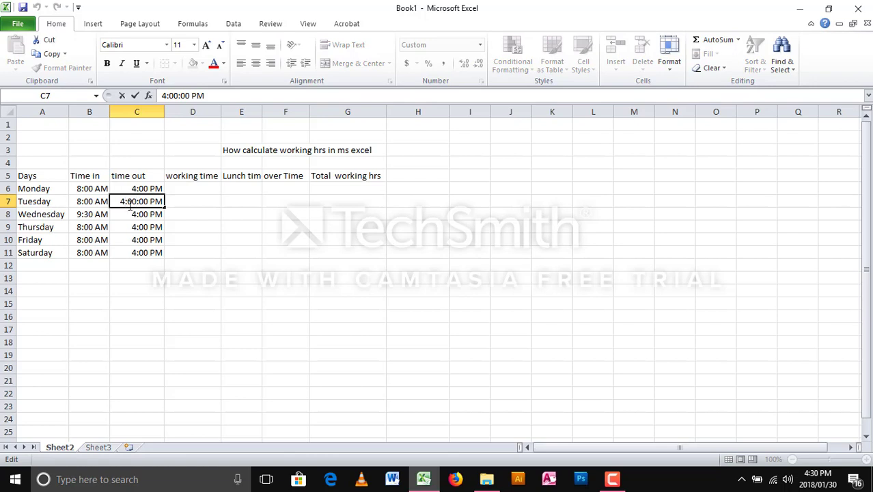
key("BackSpace")
type("3")
left_click(138, 238)
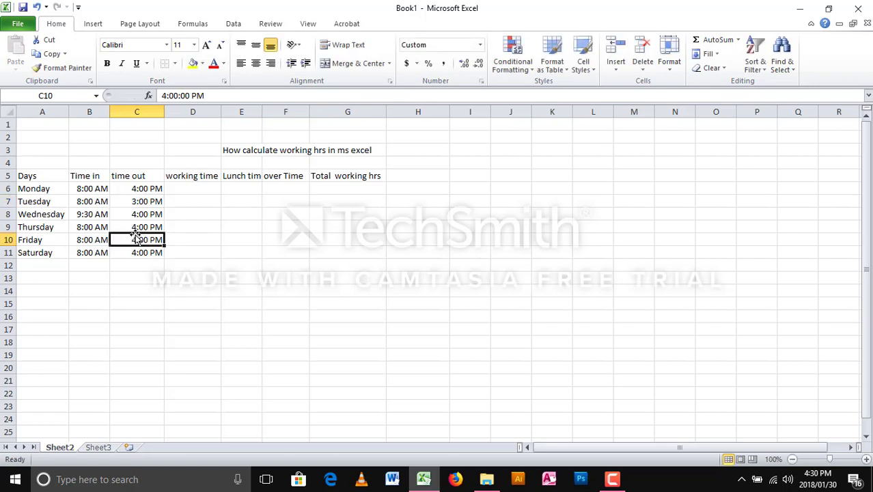
double_click(138, 240)
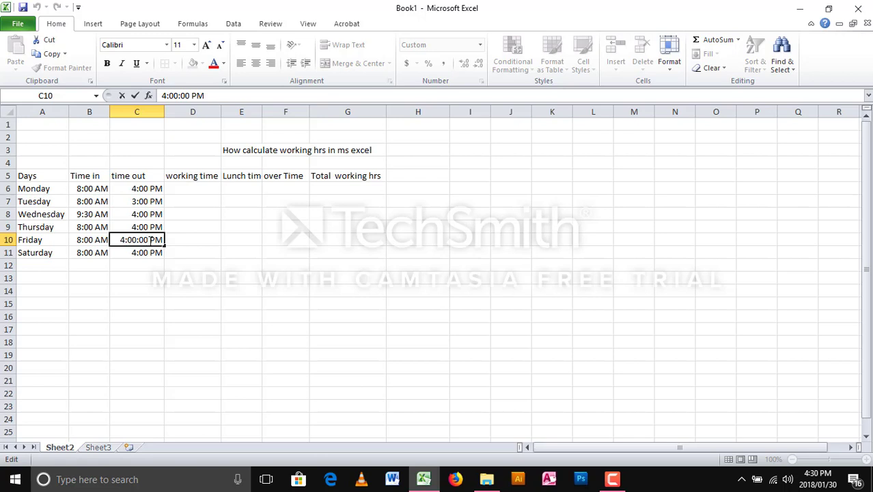
type("3")
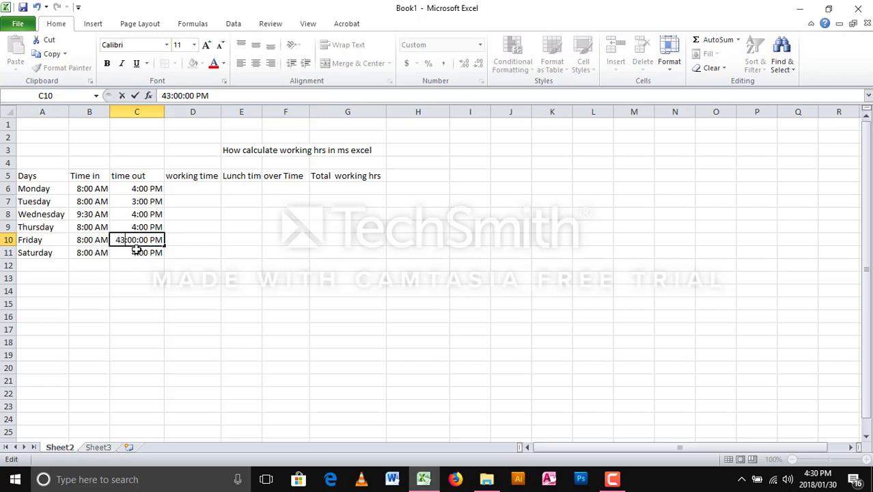
key("BackSpace")
key("BackSpace")
type("3")
- Change Saturday's time out in C11 to 2:00 PM
double_click(137, 254)
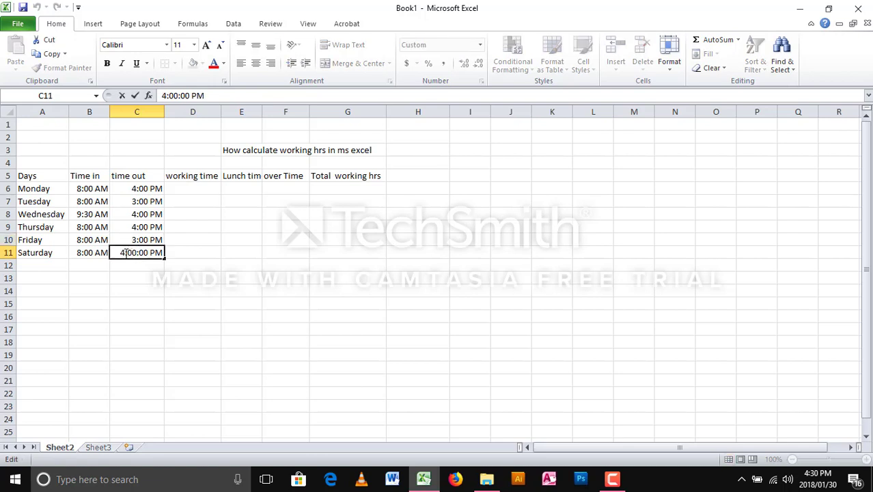
key("BackSpace")
type("2")
left_click(130, 265)
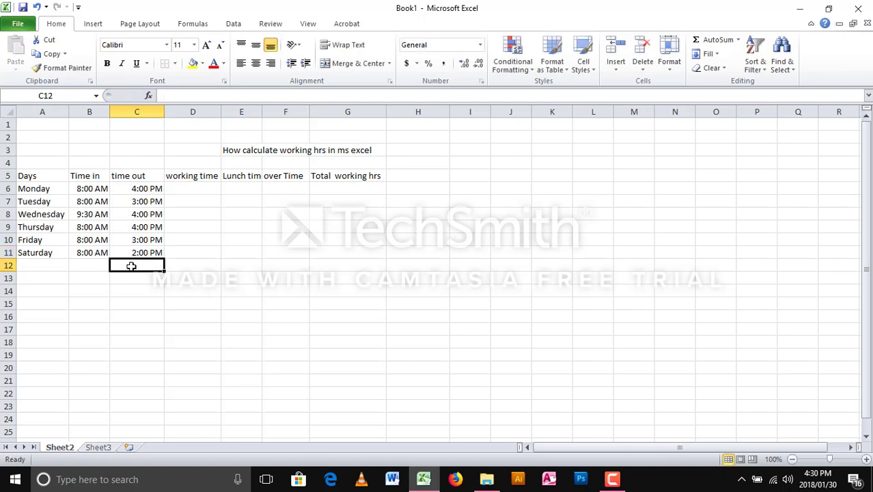
left_click(192, 189)
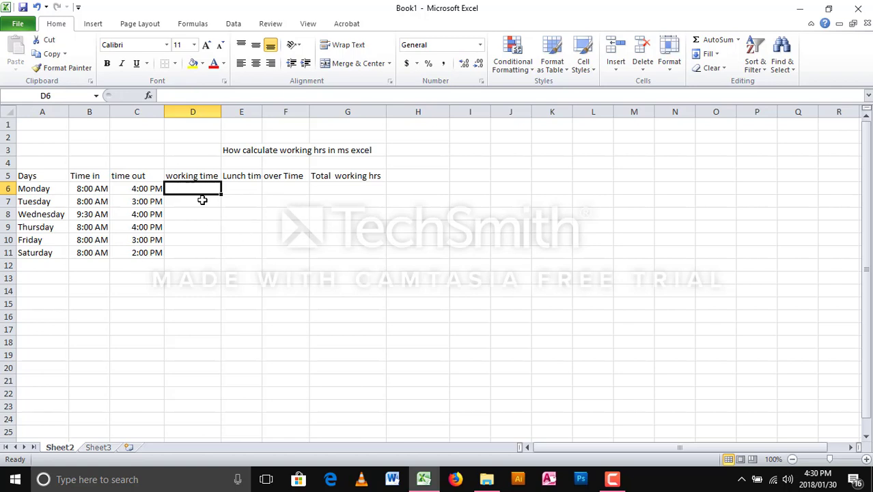
- Enter the formula =C6-B6 in D6 to calculate Monday's working time
left_click_drag(198, 193, 337, 252)
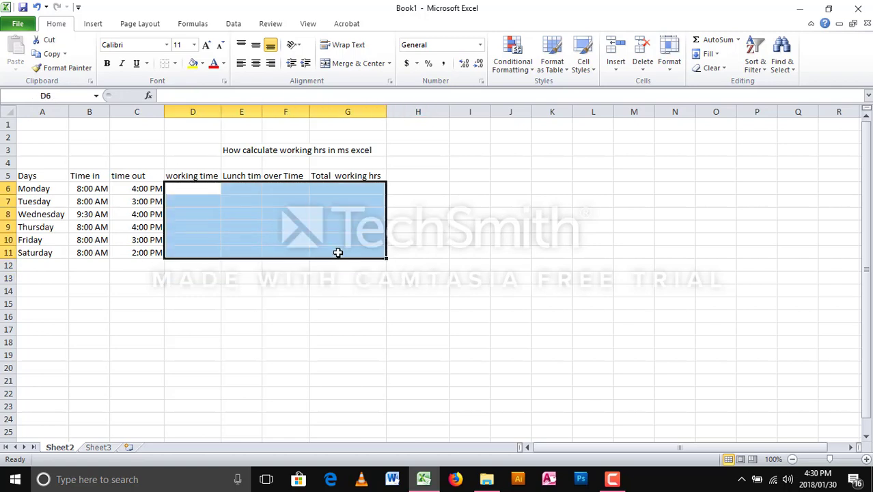
left_click(198, 192)
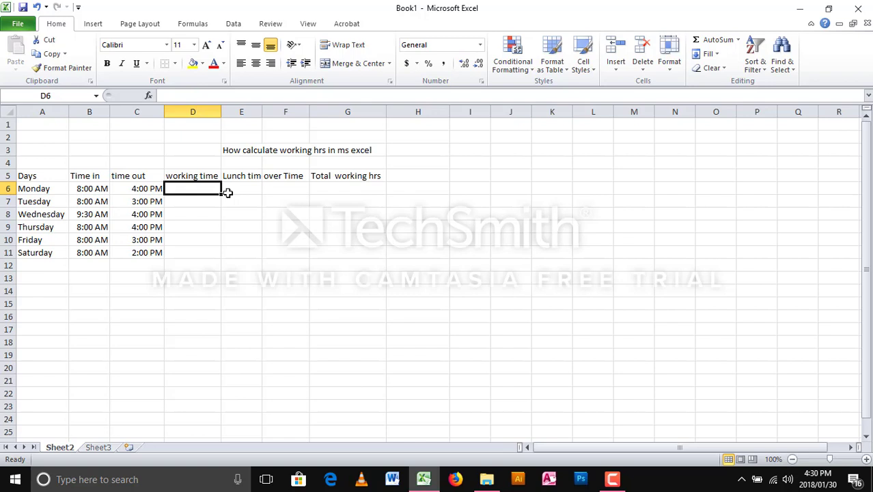
type("=")
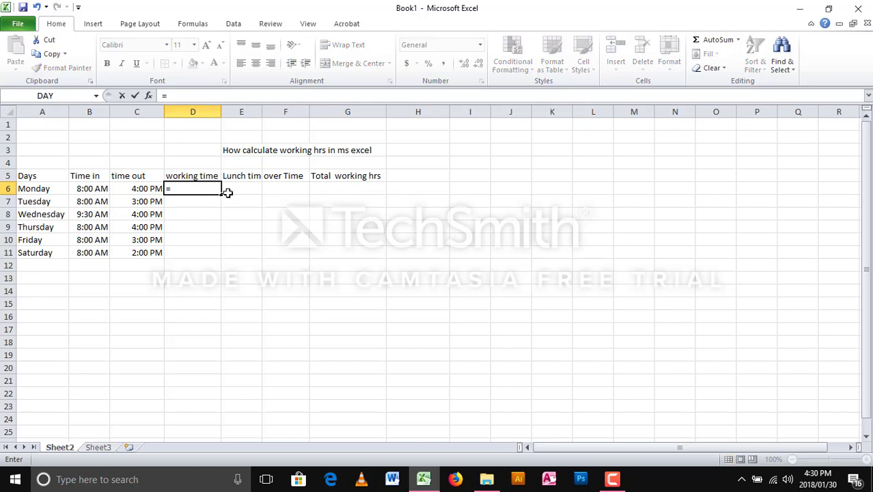
left_click(101, 110)
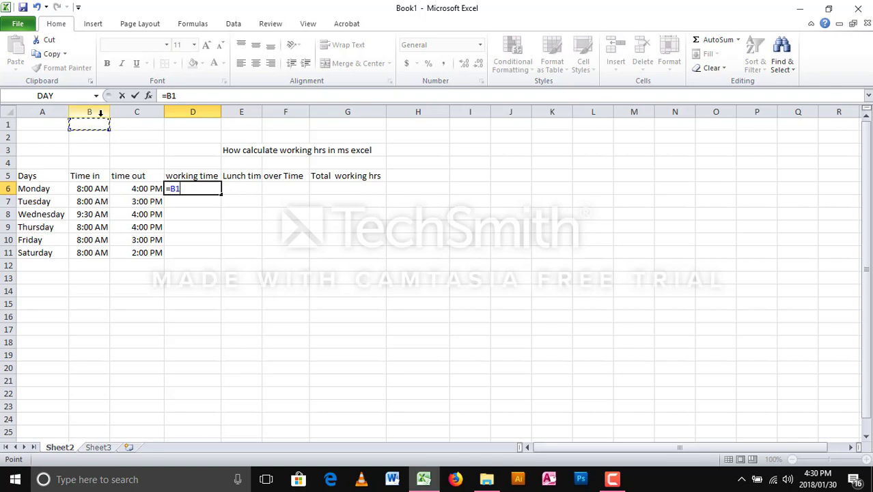
left_click(132, 111)
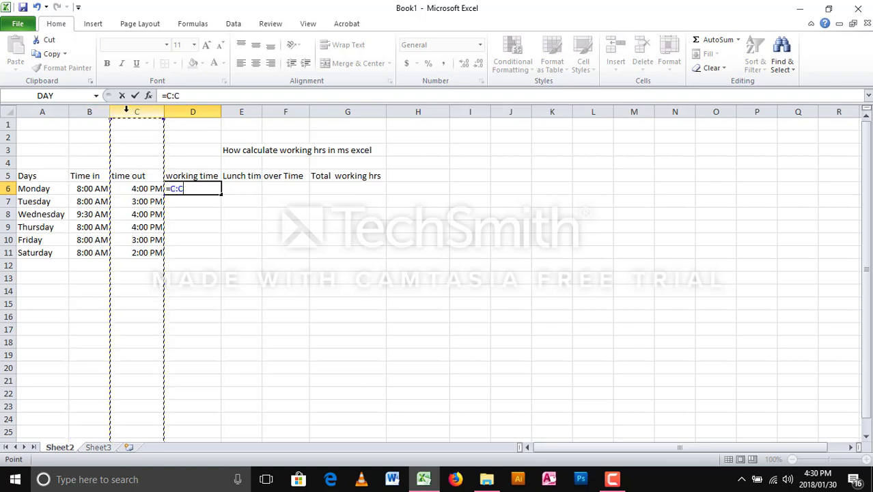
left_click(93, 112)
left_click(136, 111)
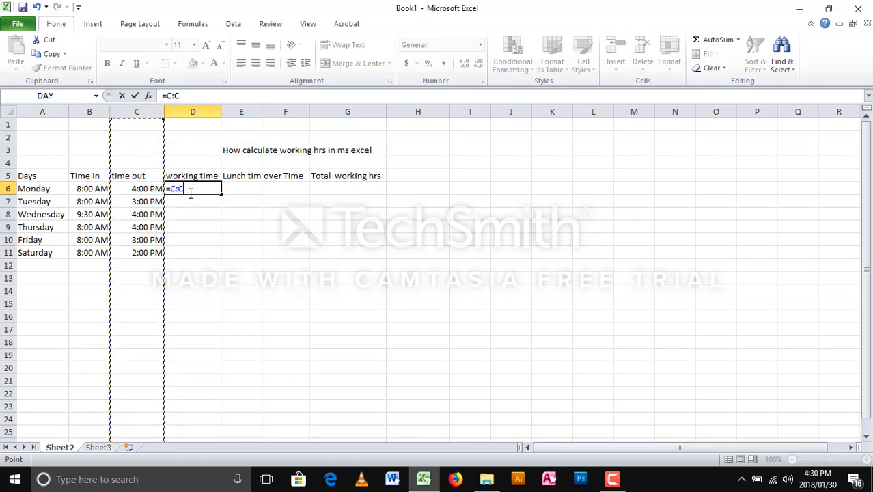
key("BackSpace")
key("BackSpace")
key("BackSpace")
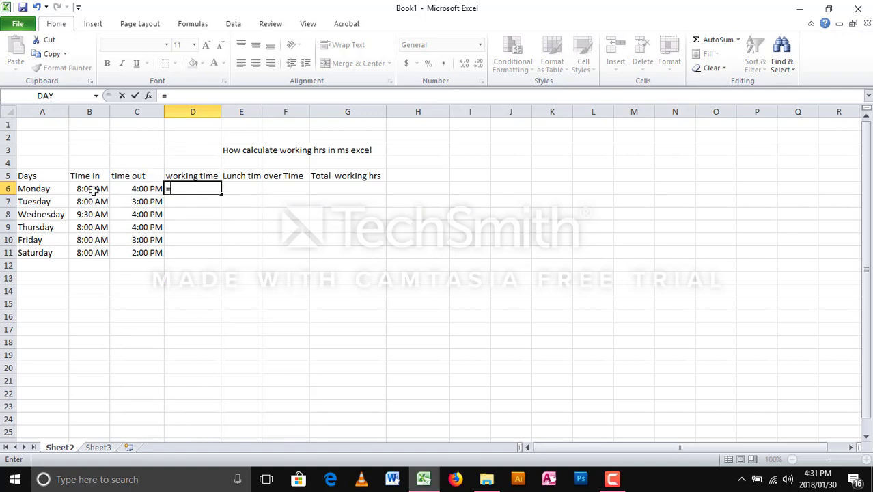
left_click(146, 189)
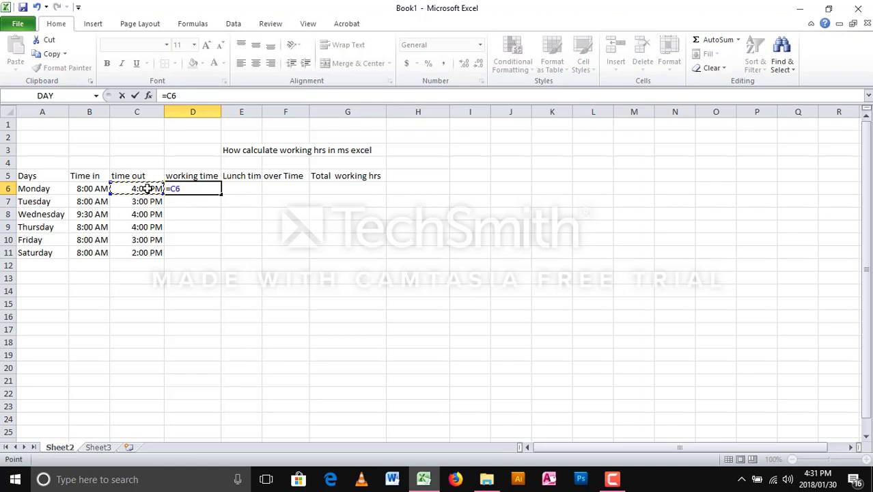
type("-")
left_click(89, 189)
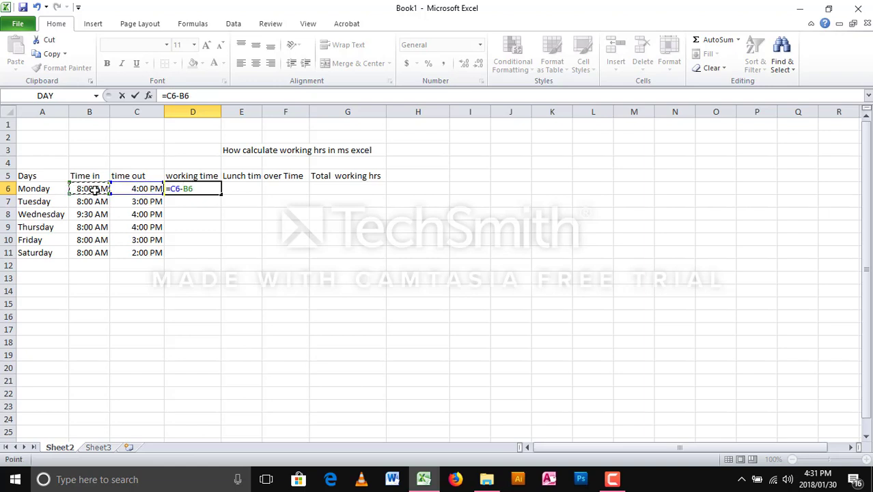
key("Return")
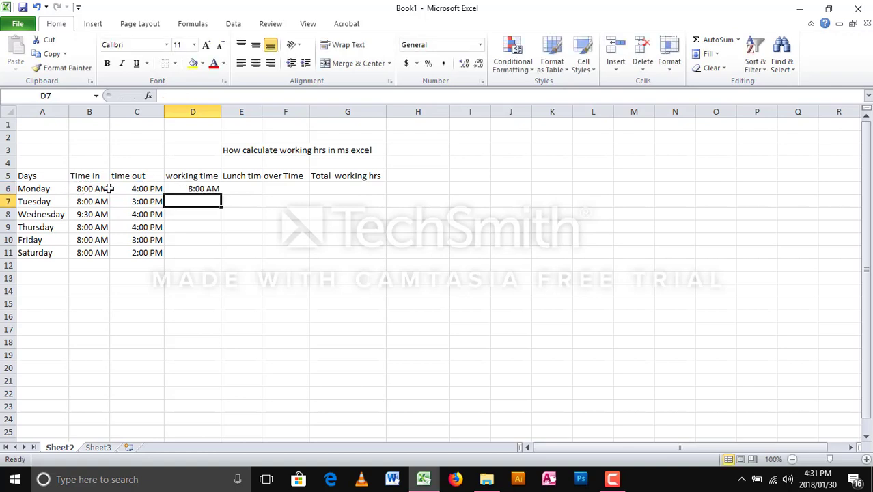
left_click(194, 189)
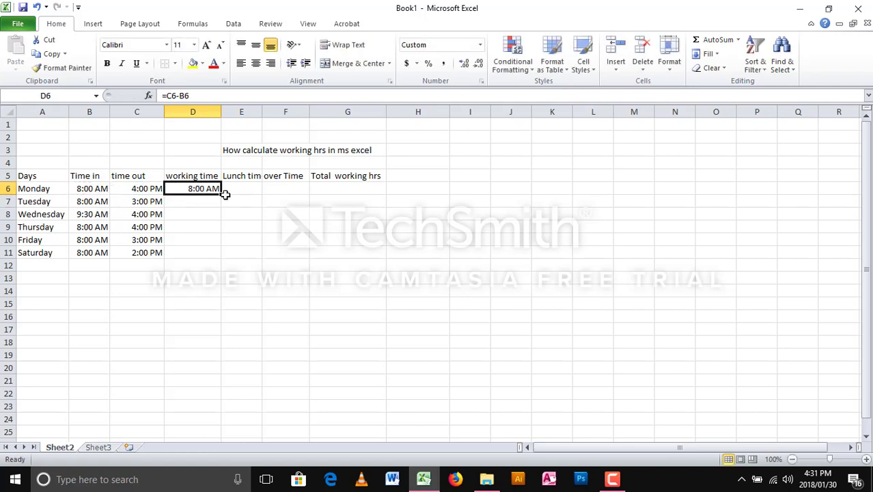
- Fill D6's formula down to D11 and check the Tuesday–Saturday working-time results
left_click_drag(219, 213, 219, 257)
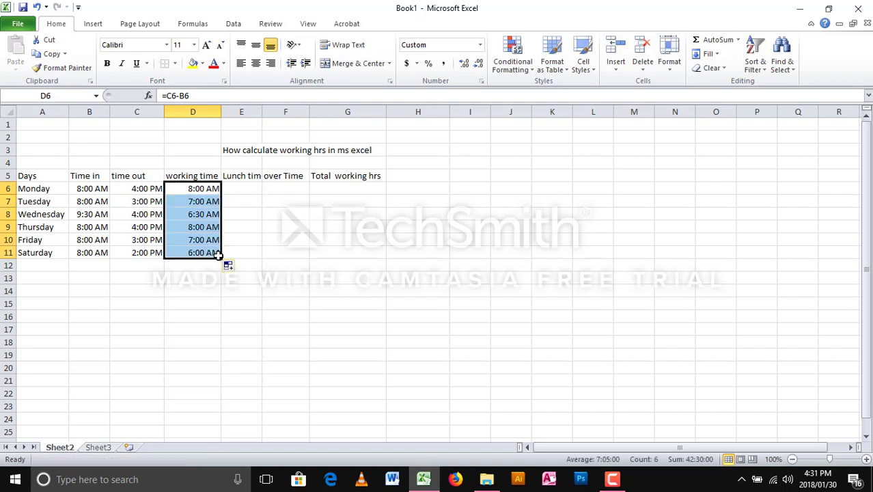
left_click(237, 189)
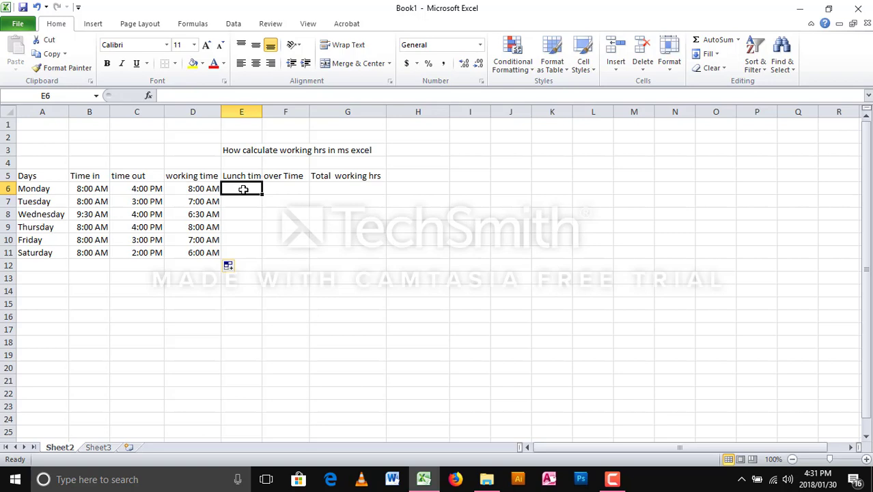
left_click(134, 204)
left_click(138, 216)
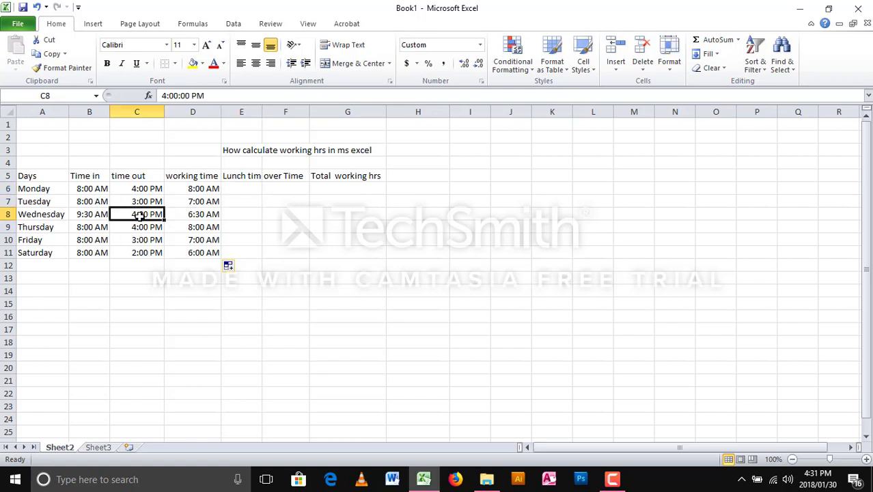
left_click(90, 214)
left_click(194, 223)
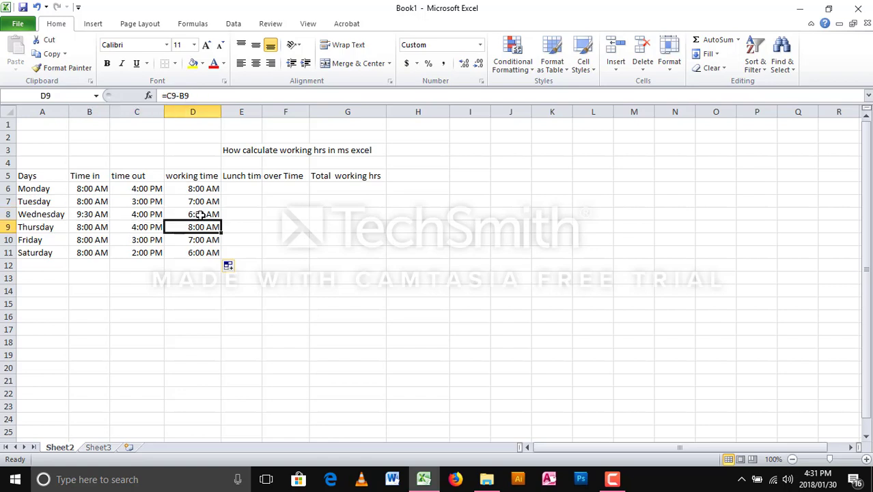
left_click(202, 215)
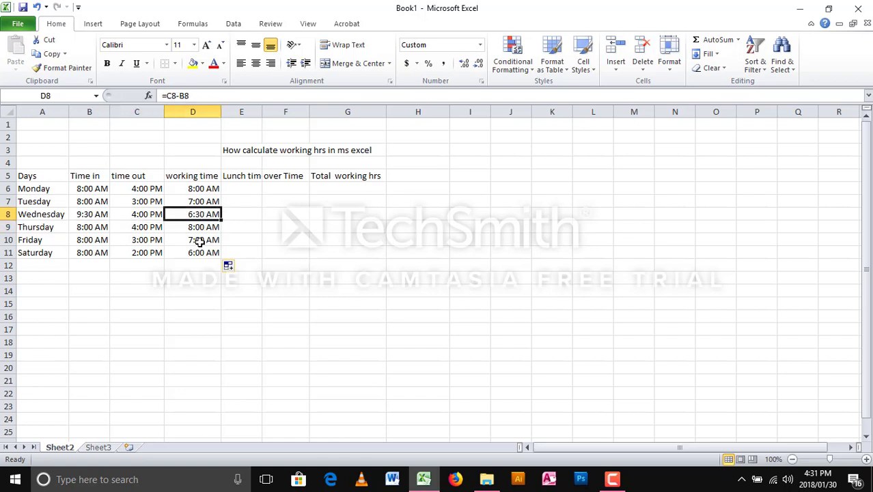
left_click(203, 229)
left_click(203, 239)
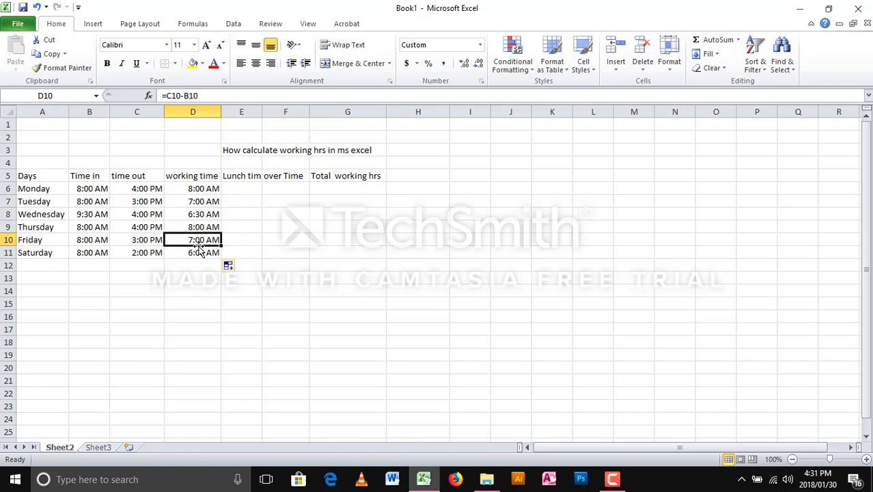
left_click(198, 254)
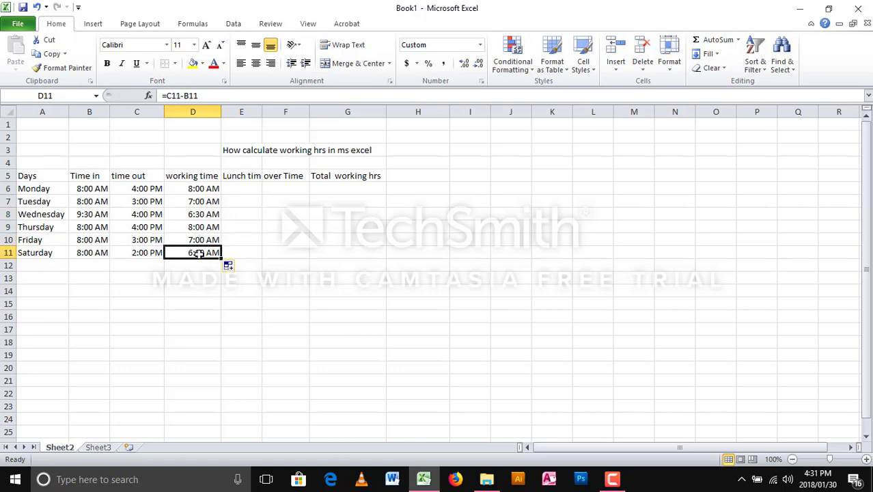
left_click(235, 190)
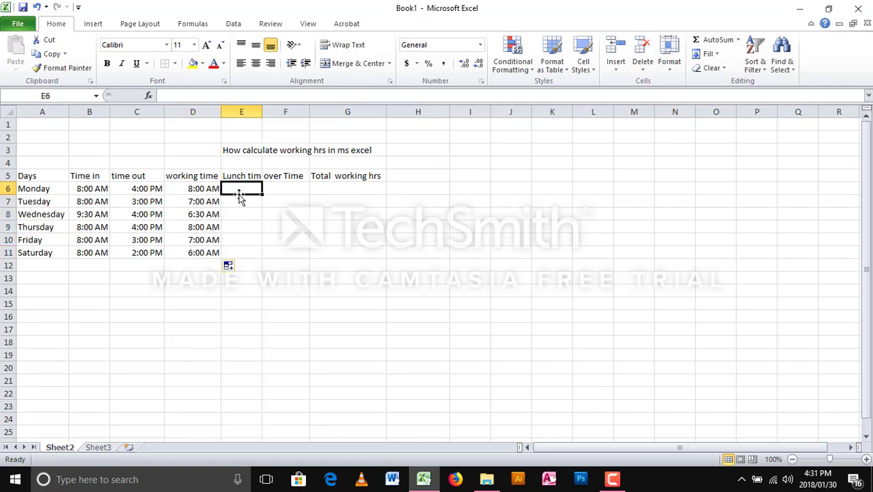
- Enter 1:00 as Monday's lunch time in E6 and copy it into E7:E11 for Tuesday–Saturday
type("1")
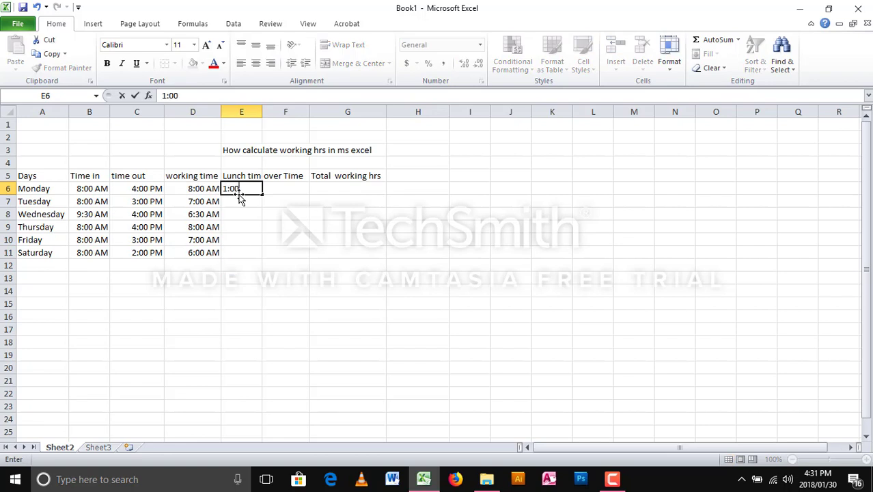
type(":00")
left_click(250, 200)
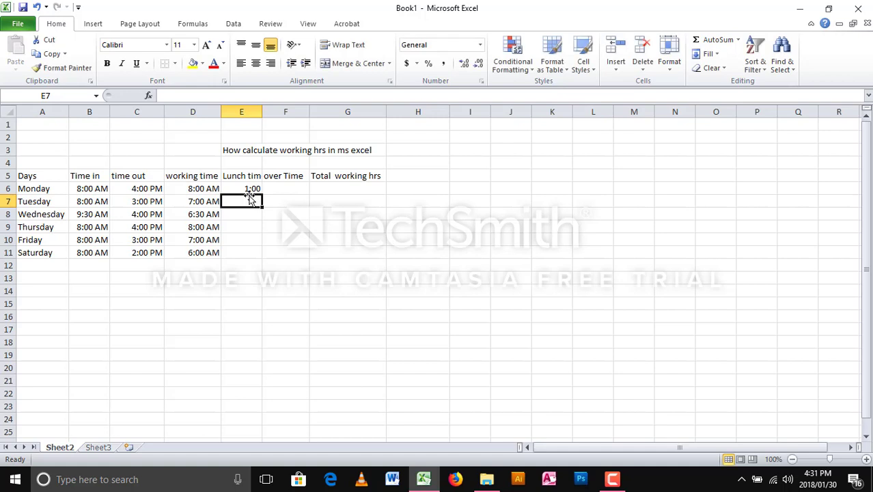
left_click(250, 189)
key("ctrl+c")
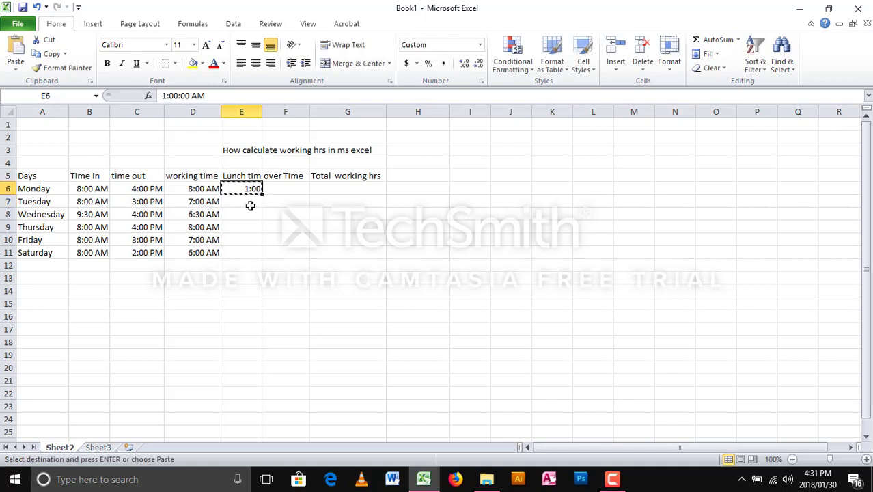
left_click(250, 202)
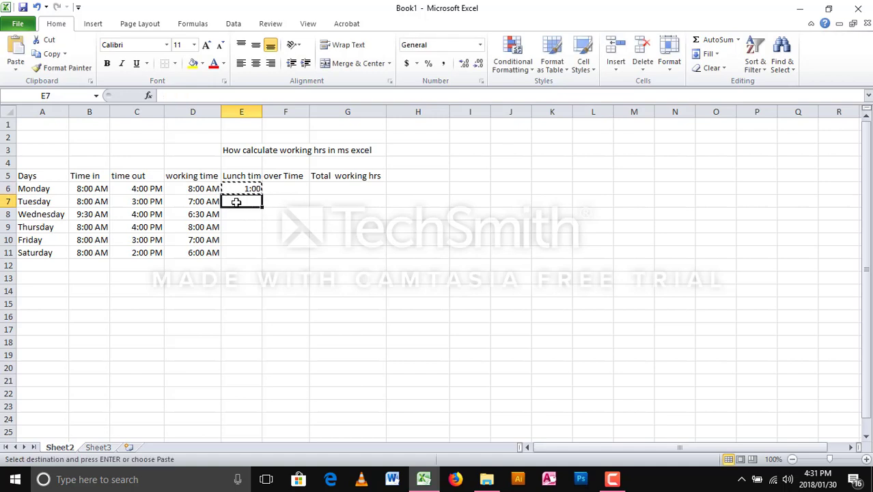
left_click_drag(235, 201, 253, 246)
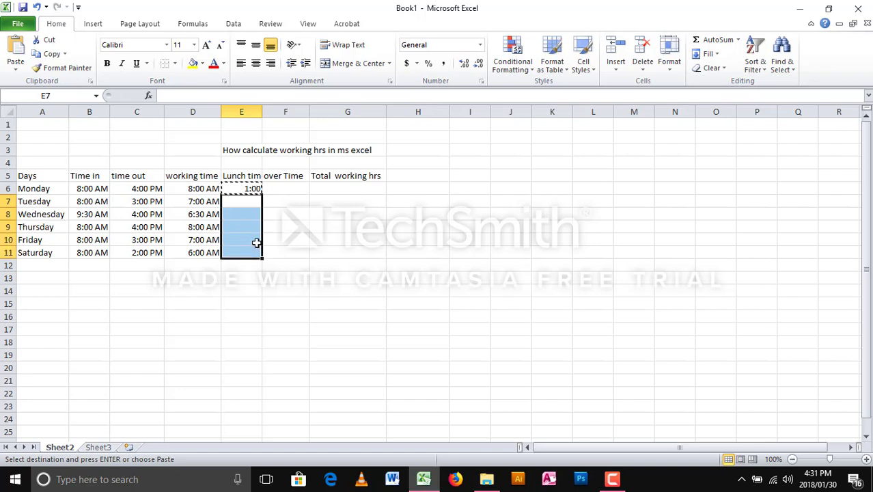
key("ctrl+v")
left_click(270, 235)
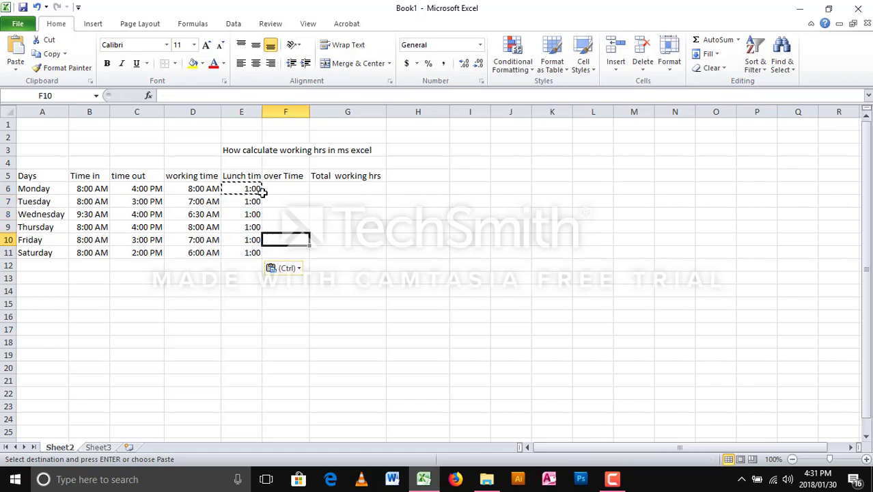
left_click_drag(254, 174, 255, 250)
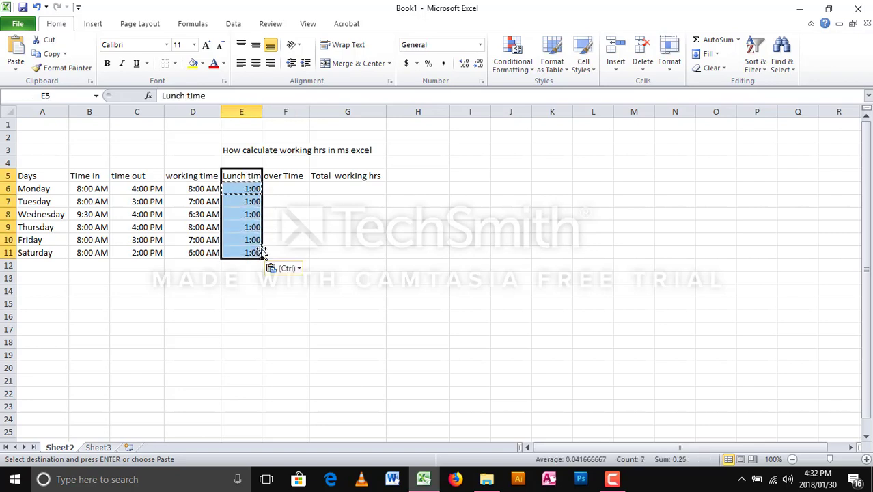
left_click(292, 190)
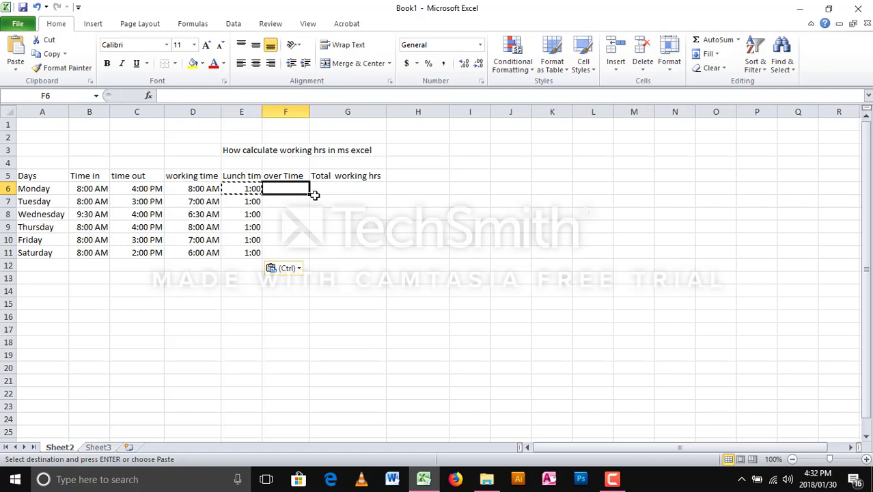
- Enter overtime of 2:00, 1:00 and 0:00 for Monday to Wednesday in F6:F8
type("2")
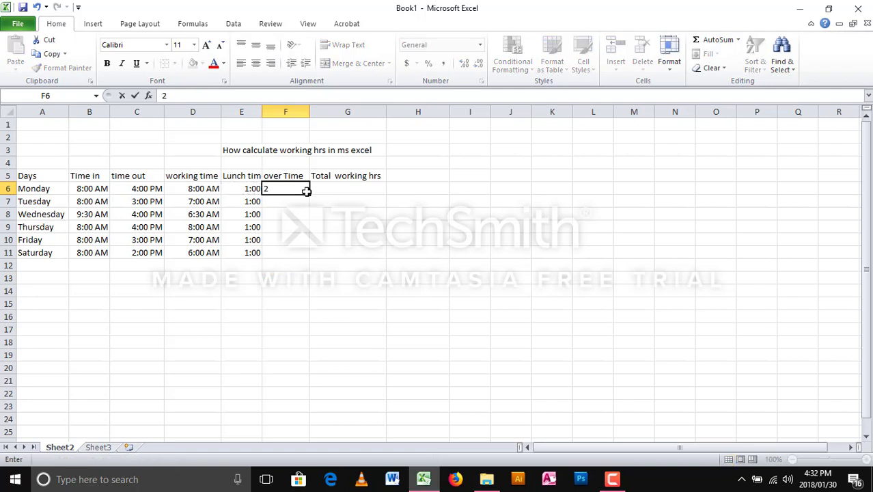
type(":00")
left_click(292, 207)
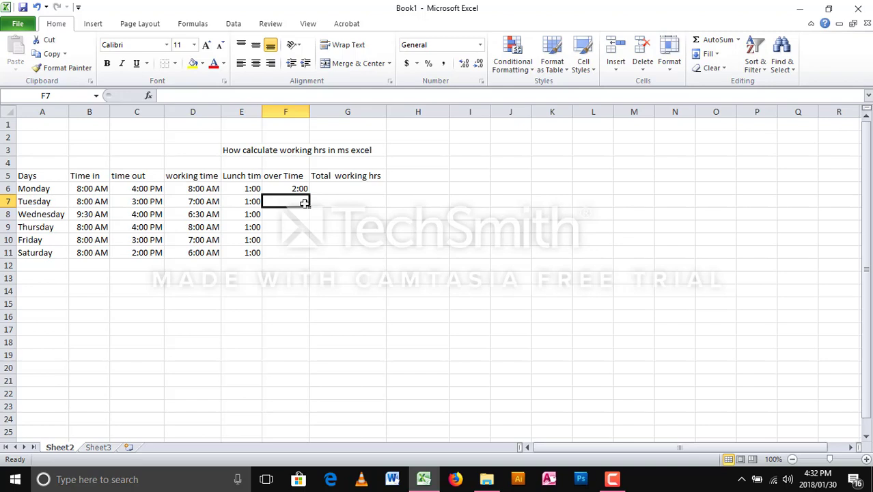
type("1:00")
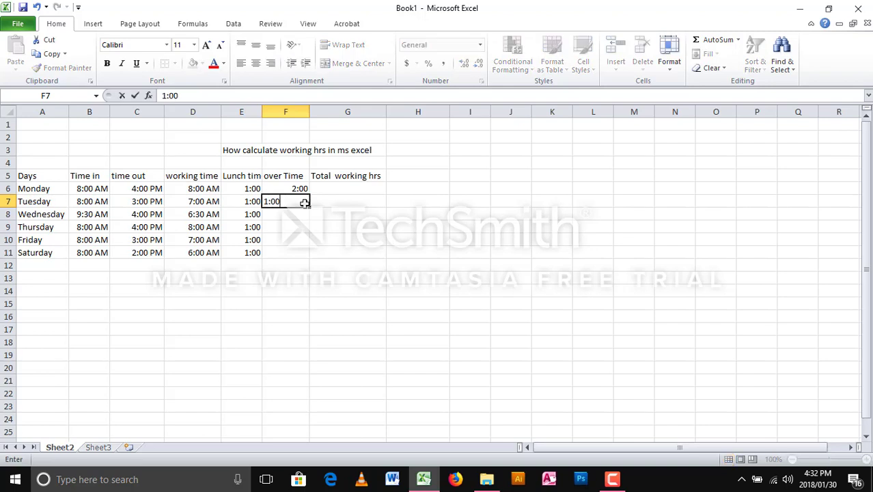
key("Return")
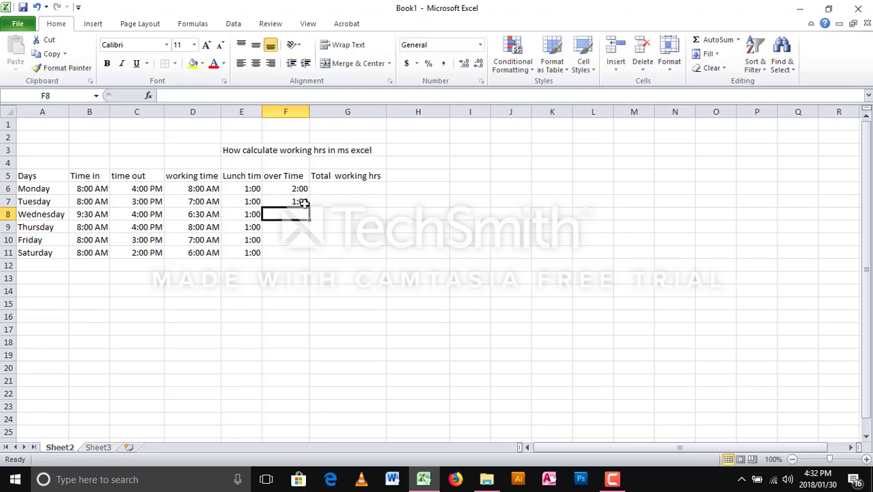
type("0")
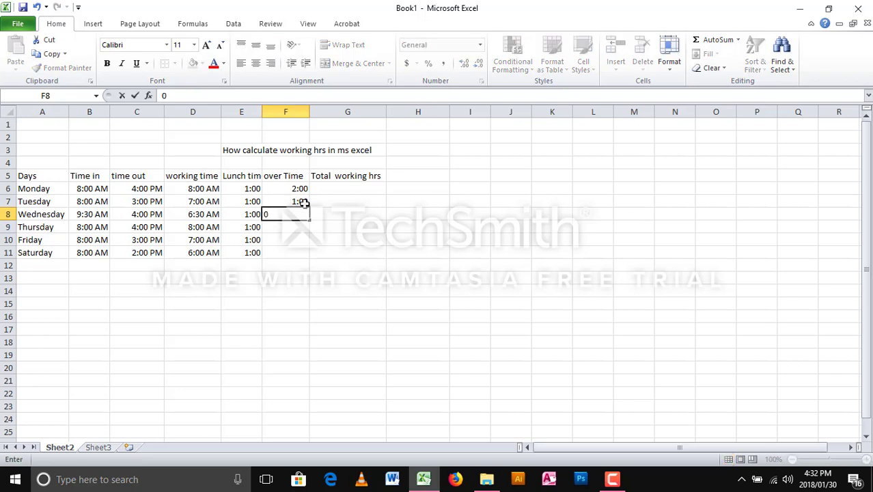
type(":00")
key("Return")
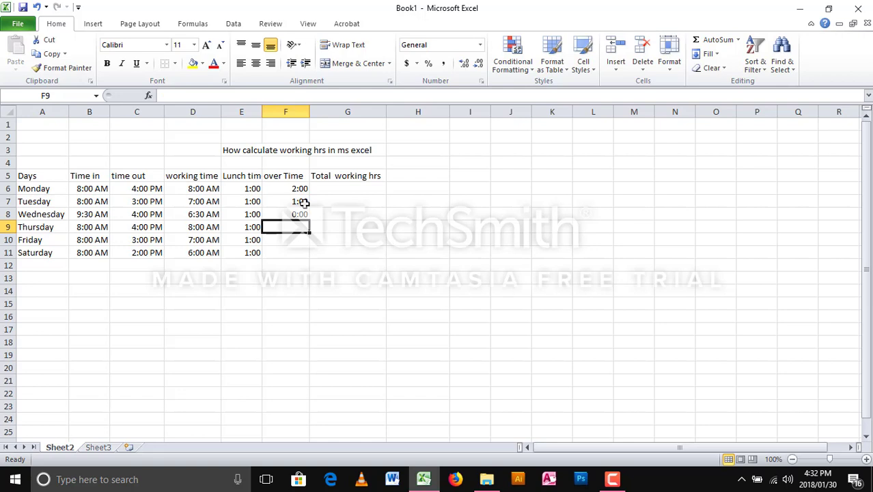
- Enter overtime of 0:00, 2:00 and 3:00 for Thursday to Saturday in F9:F11
type("0")
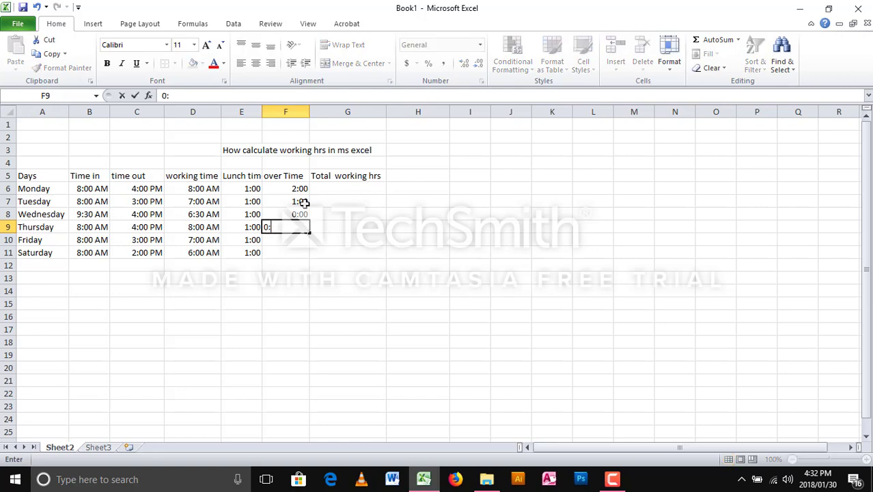
type(":00")
key("Return")
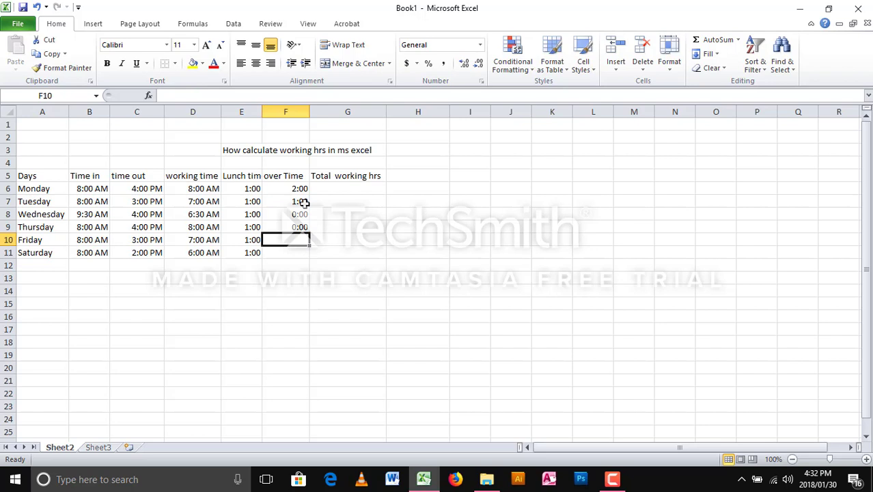
type("2:")
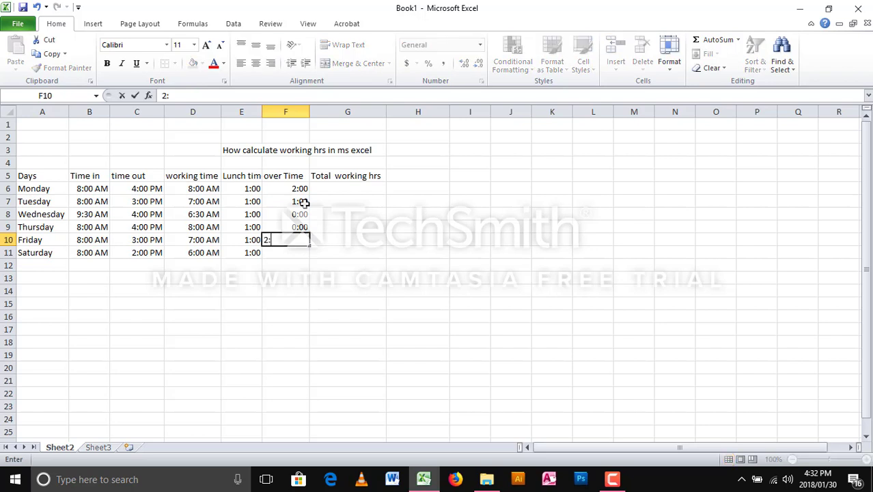
type("00")
key("Return")
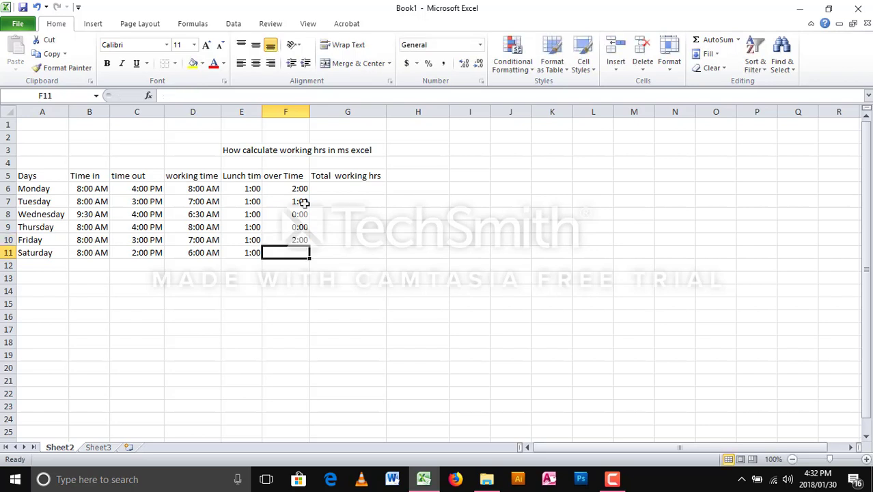
type("3")
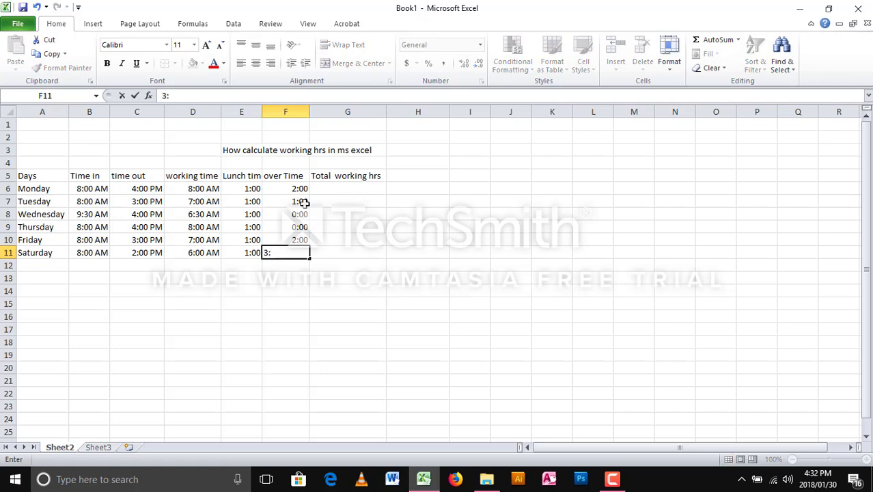
type(":00")
key("Return")
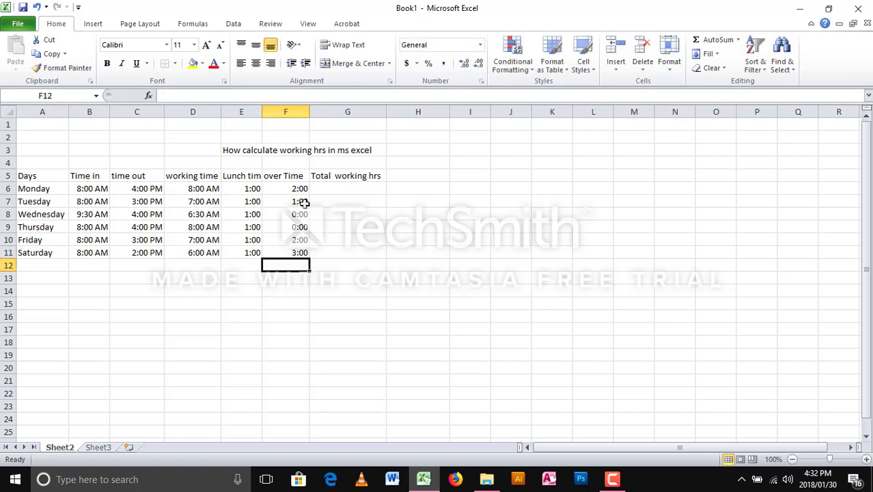
left_click(338, 189)
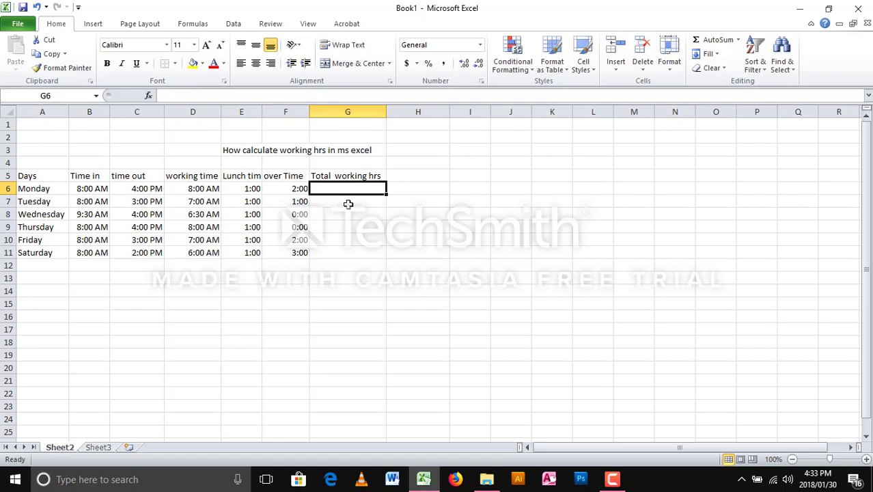
- Enter the formula =D6-E6+F6 in G6 so Monday's total shows 9:00
left_click_drag(83, 188, 325, 193)
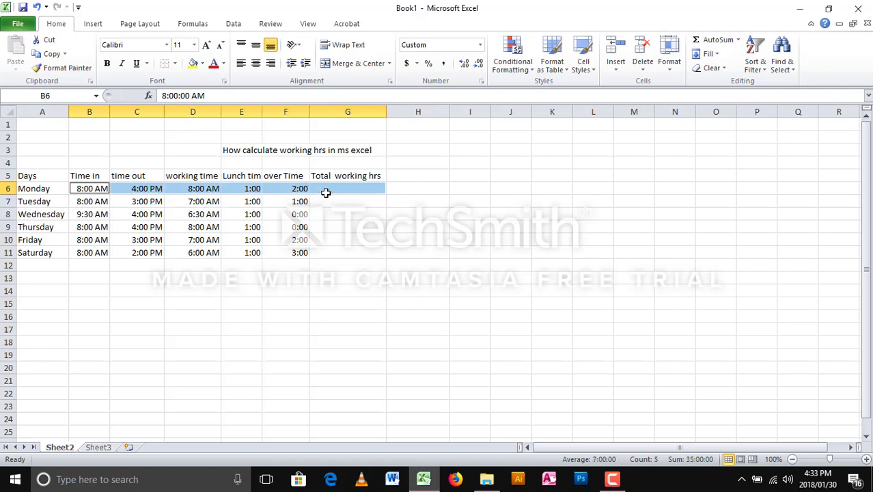
left_click(283, 200)
left_click(320, 189)
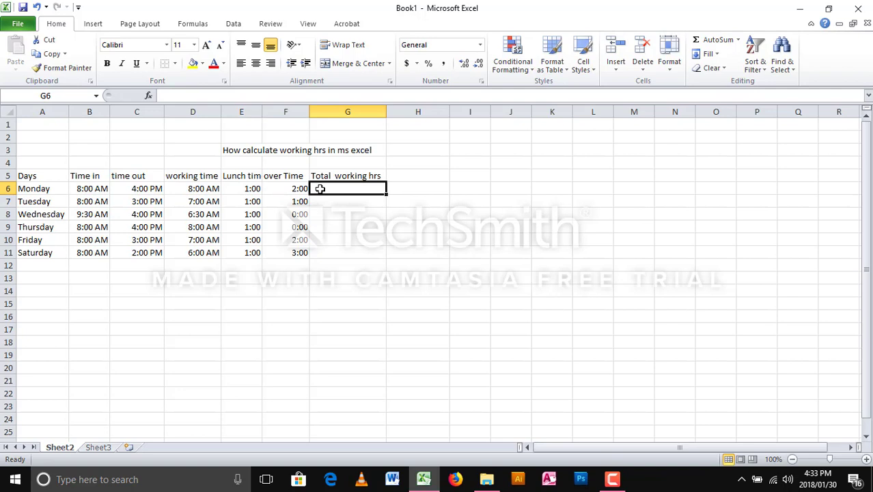
type("=")
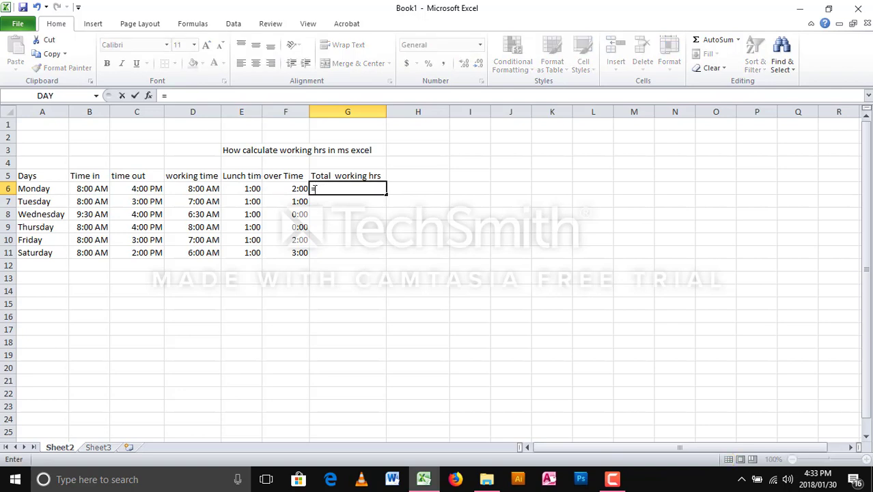
left_click(193, 190)
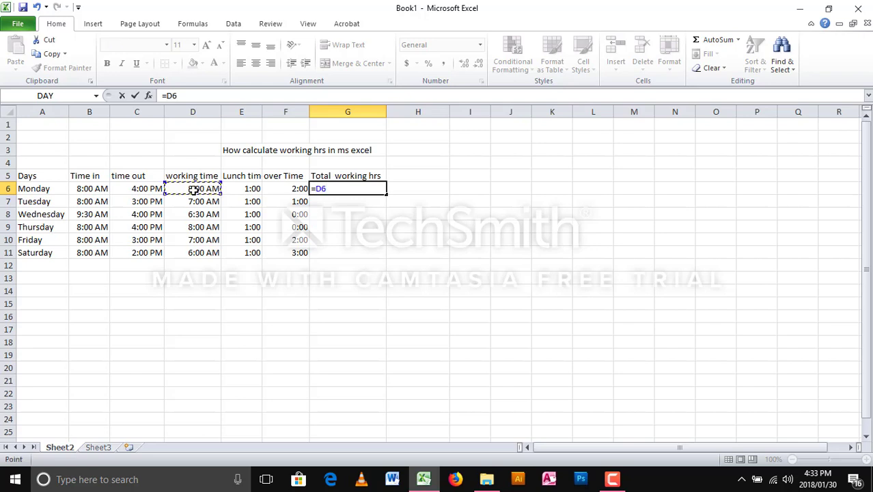
type("-")
left_click(252, 191)
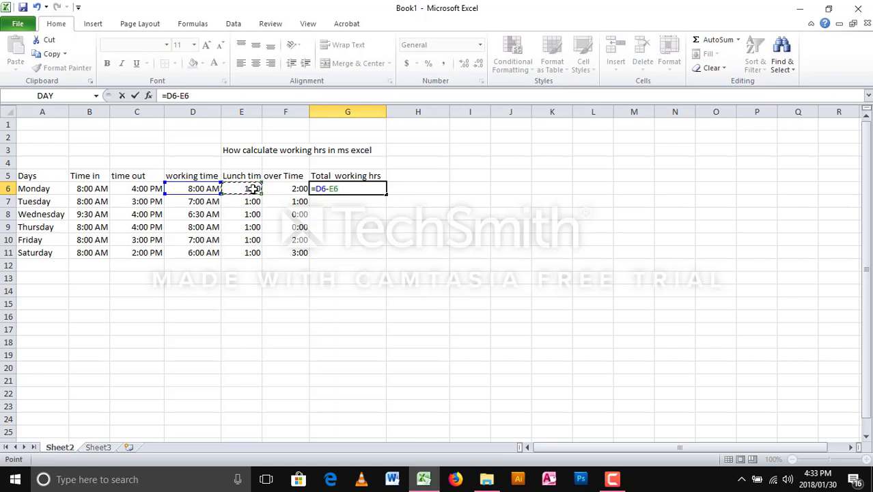
type("+")
left_click(301, 189)
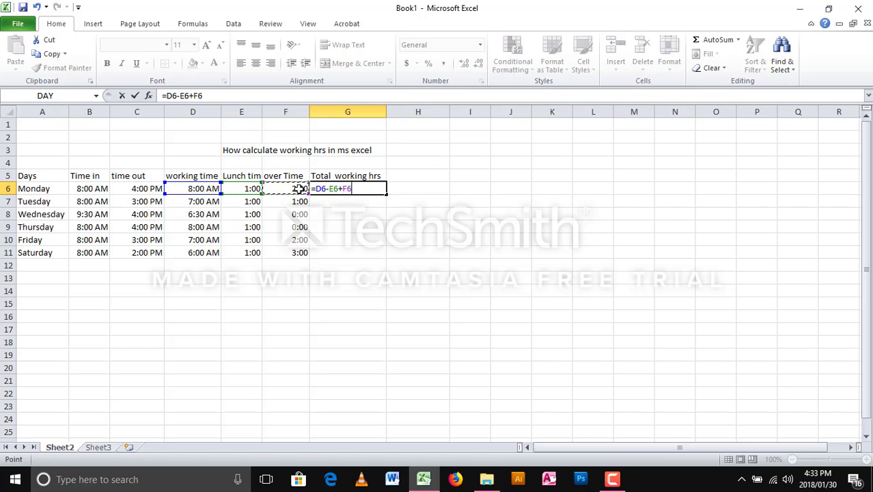
key("Return")
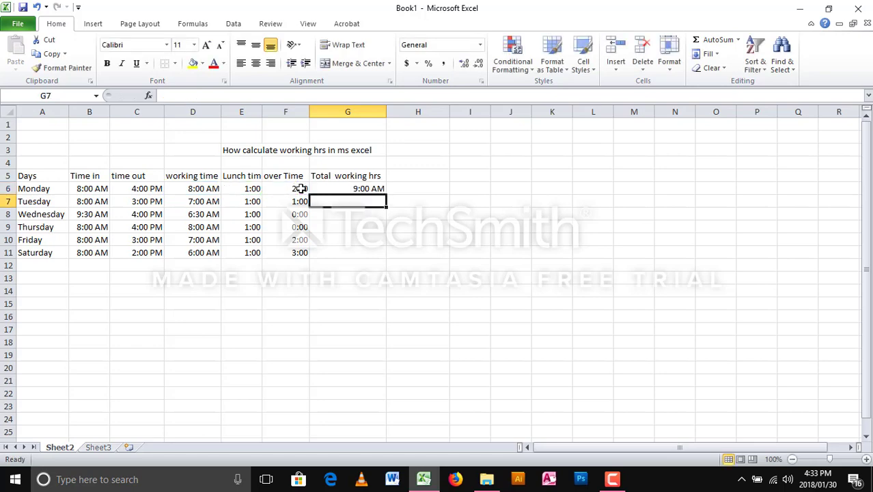
- Fill G6's total hours formula down through G11 for Tuesday to Saturday
left_click(363, 190)
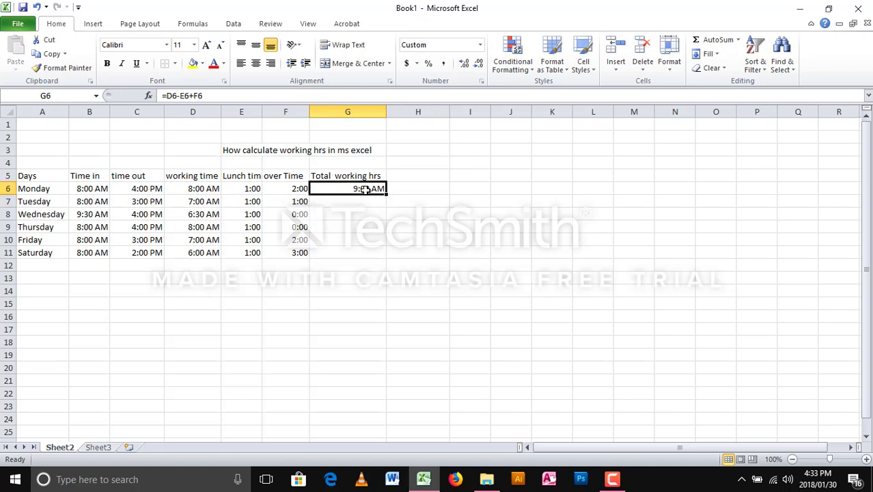
left_click_drag(386, 195, 378, 257)
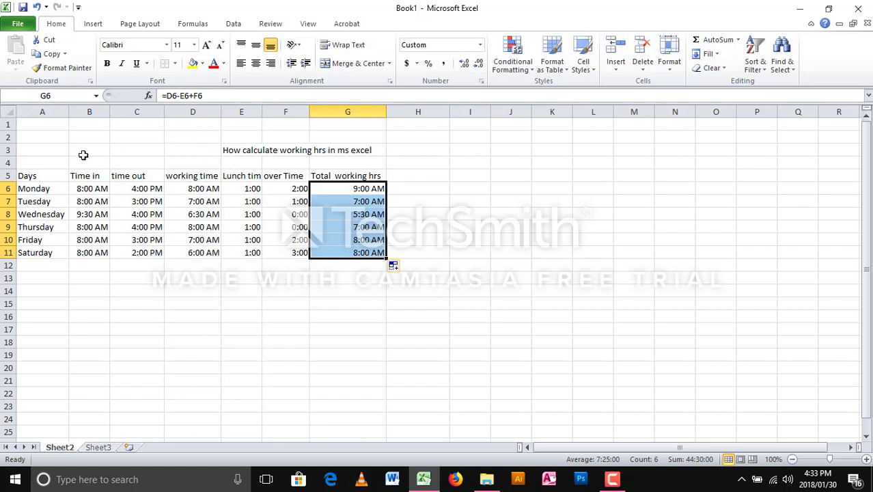
left_click_drag(82, 155, 370, 151)
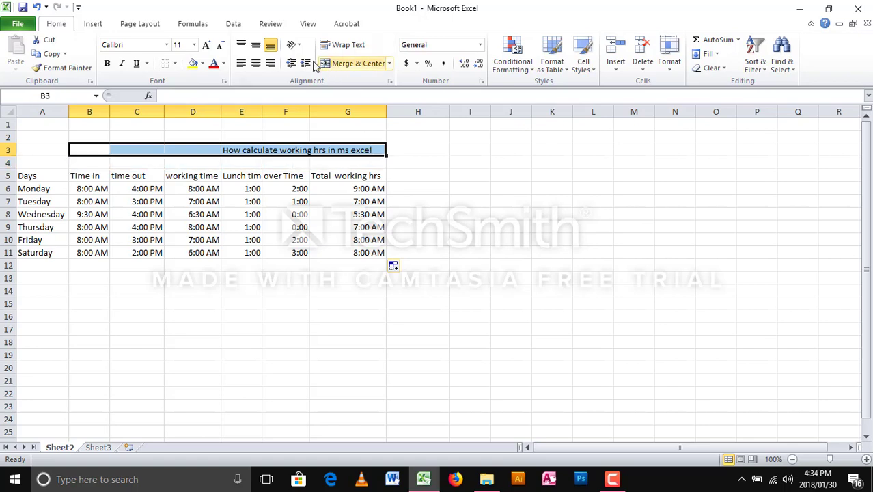
- Merge and center the title across B3:G3 and make it bold
left_click(256, 62)
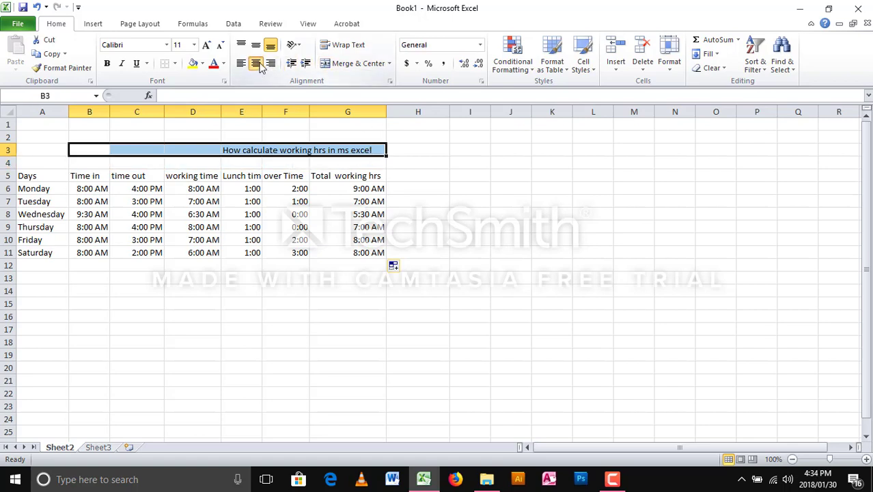
left_click(389, 63)
left_click(372, 91)
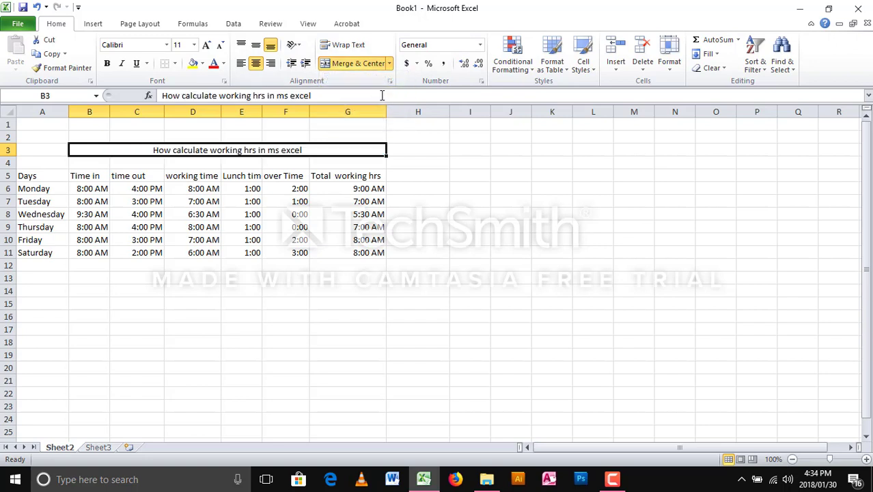
left_click(108, 63)
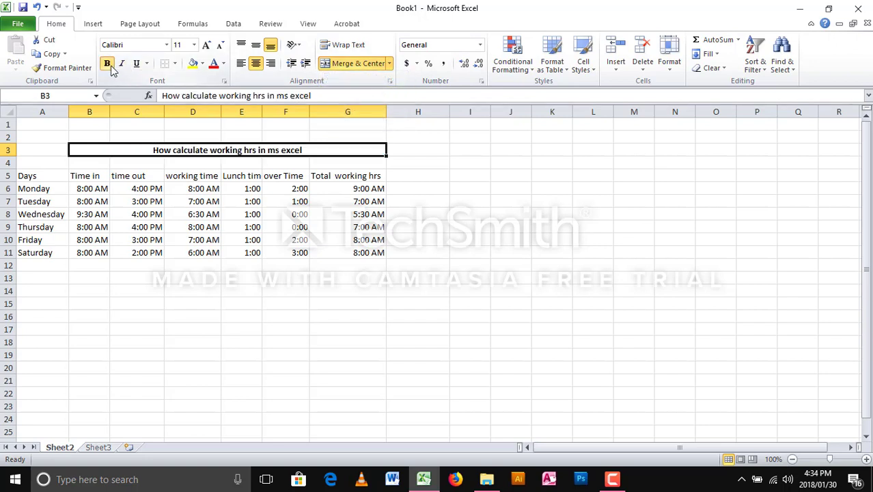
left_click(268, 265)
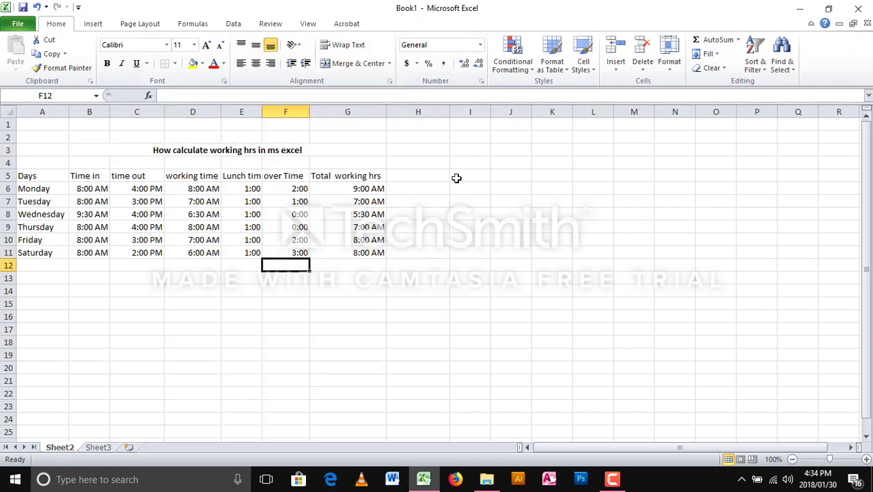
- Center the Total working hrs header and make it bold
left_click_drag(19, 176, 317, 173)
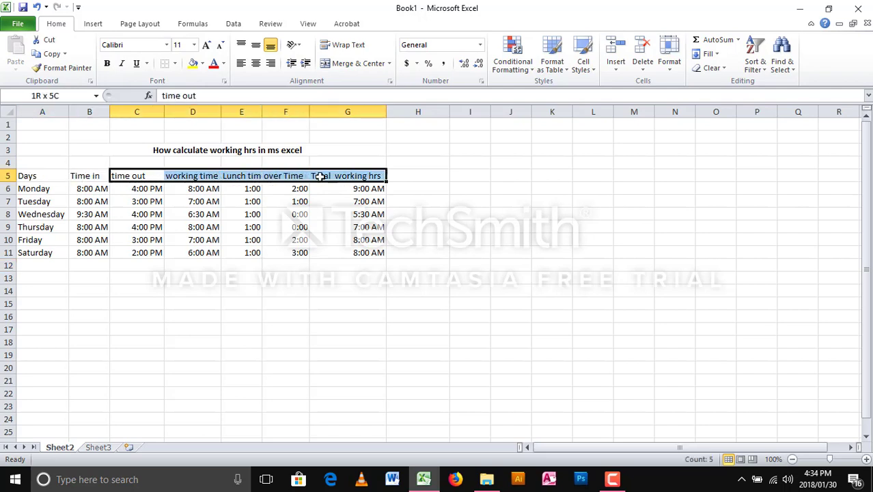
left_click(343, 176)
left_click(256, 63)
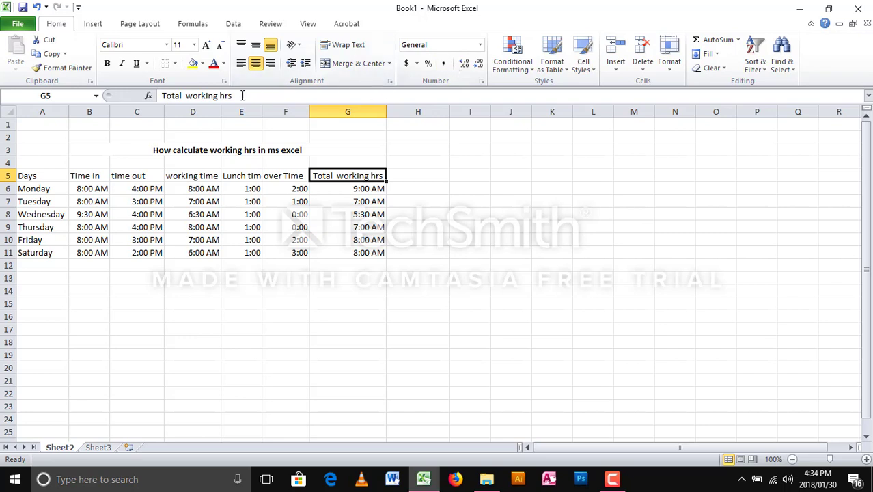
left_click(107, 64)
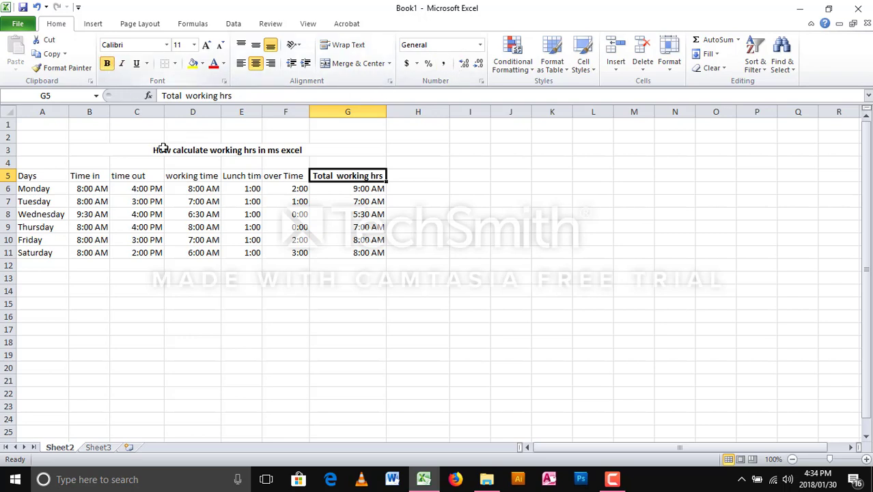
- Bold the remaining row 5 headers, including Lunch time and over Time
left_click_drag(26, 175, 205, 175)
left_click_drag(205, 182, 325, 178)
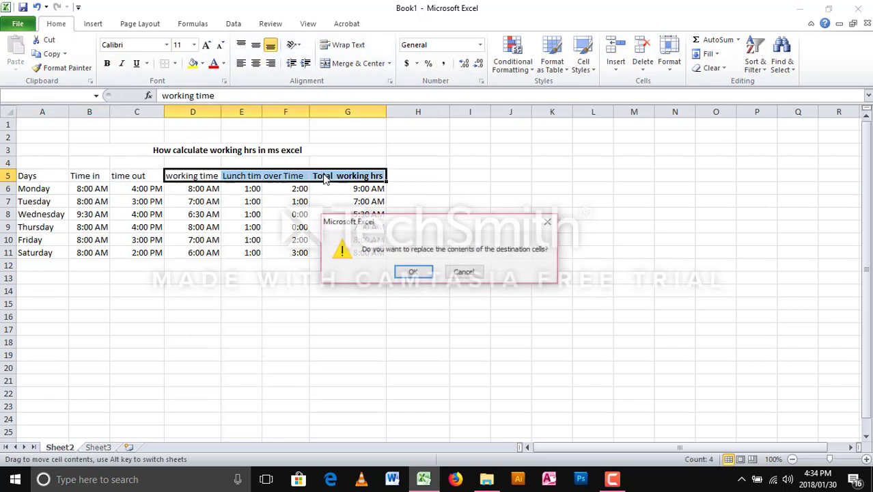
left_click(464, 271)
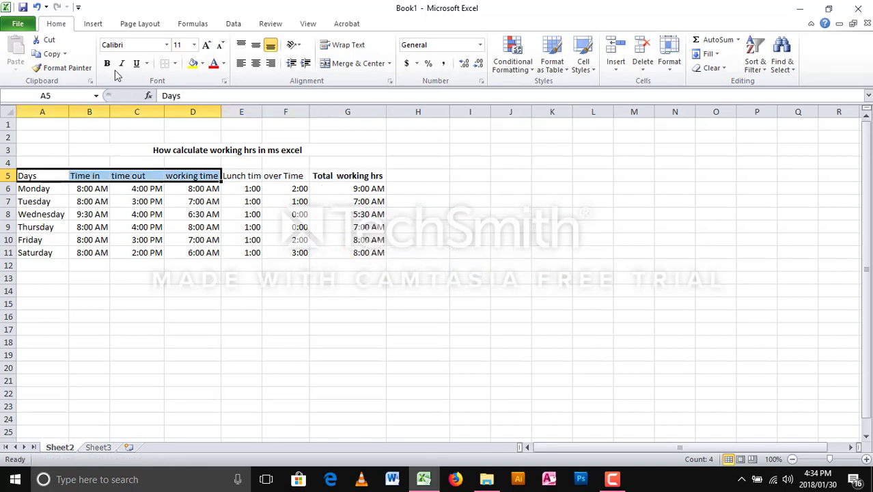
left_click_drag(229, 176, 295, 177)
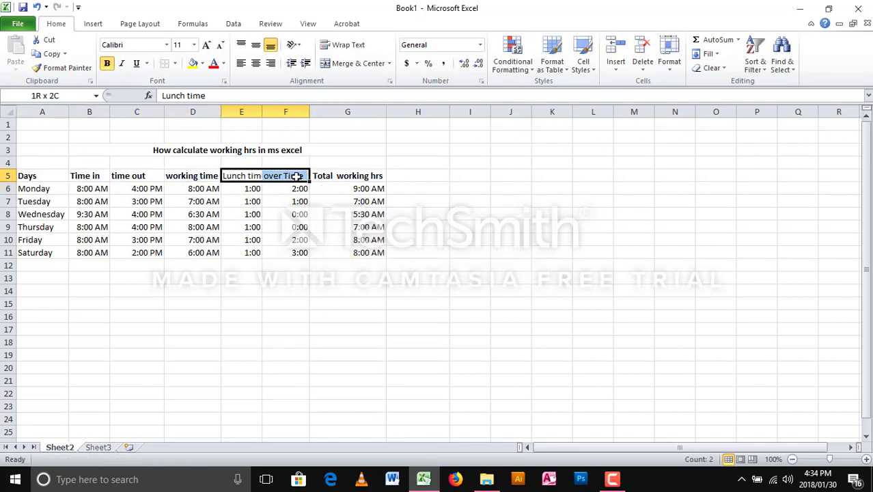
left_click(107, 63)
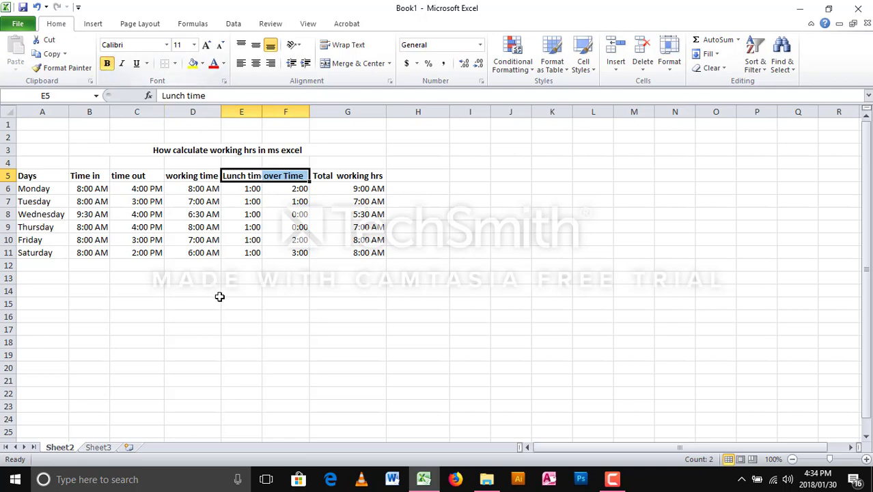
left_click(217, 294)
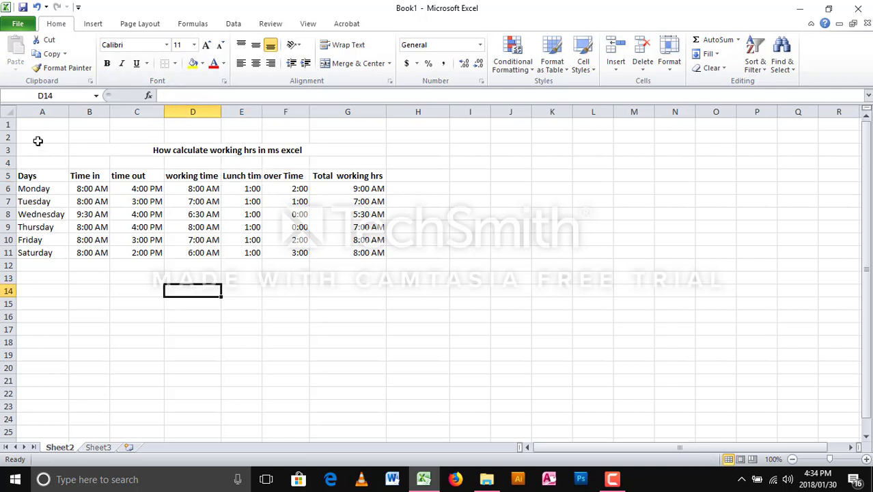
left_click_drag(33, 138, 298, 288)
- Apply thick solid inside and outline borders to the timesheet range A2:G14 via Format Cells
right_click(303, 259)
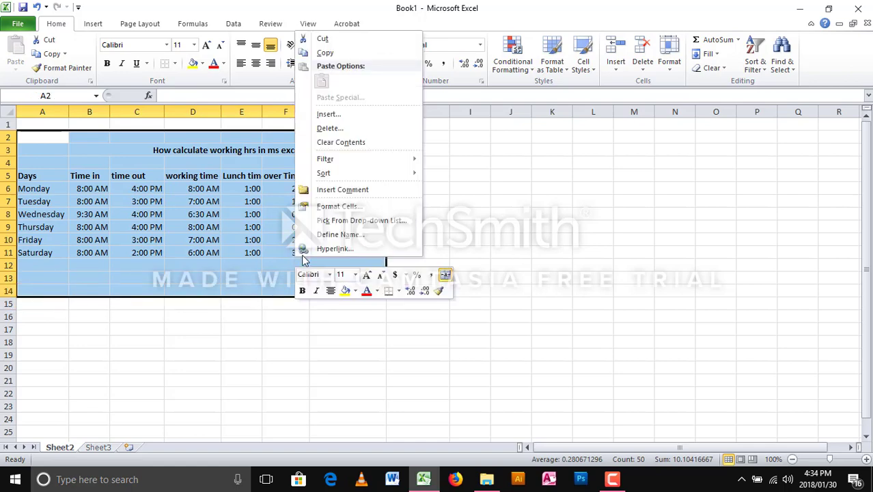
left_click(364, 207)
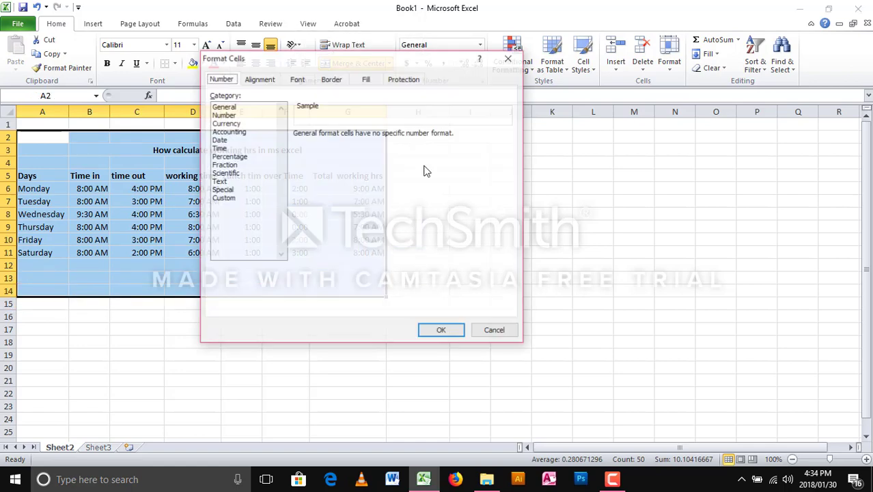
left_click(326, 82)
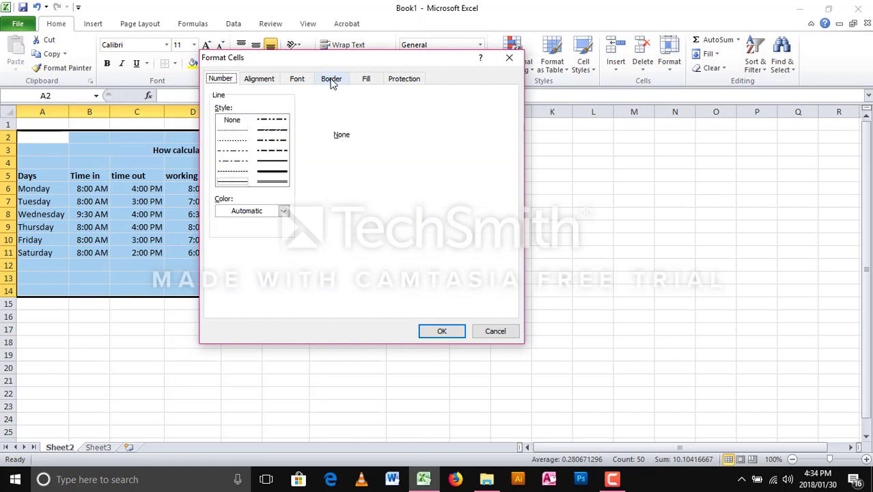
left_click(410, 120)
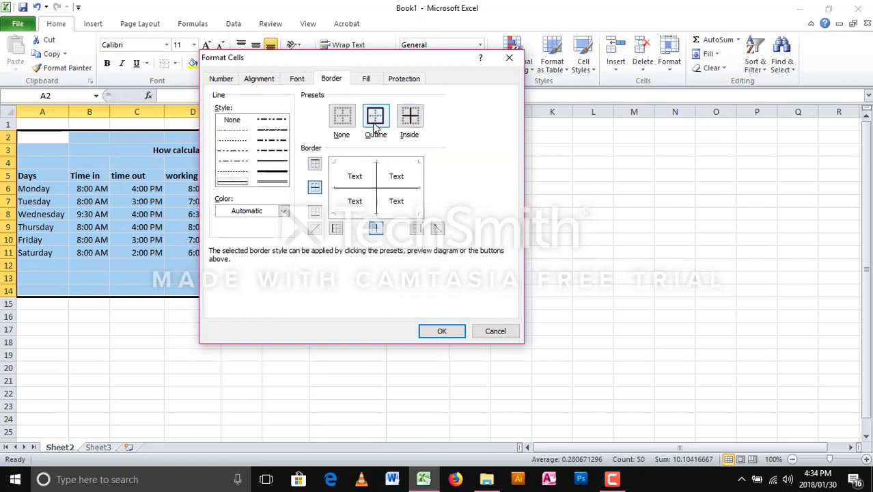
left_click(376, 117)
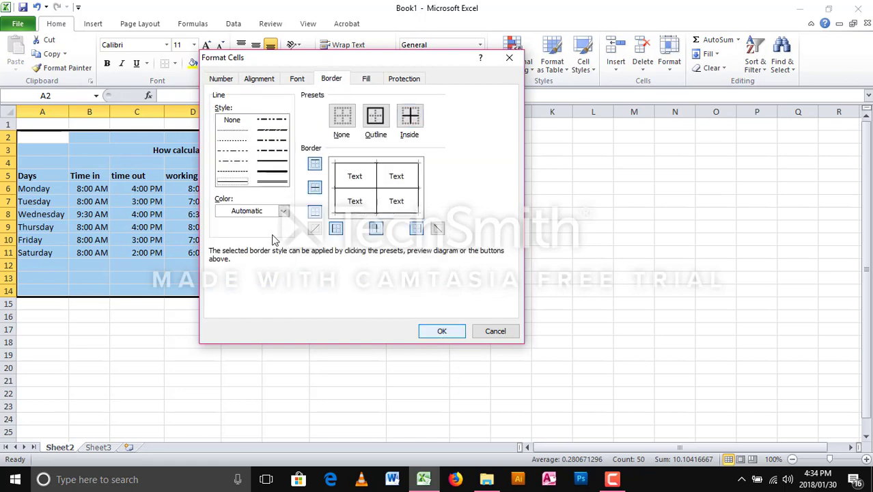
left_click(272, 171)
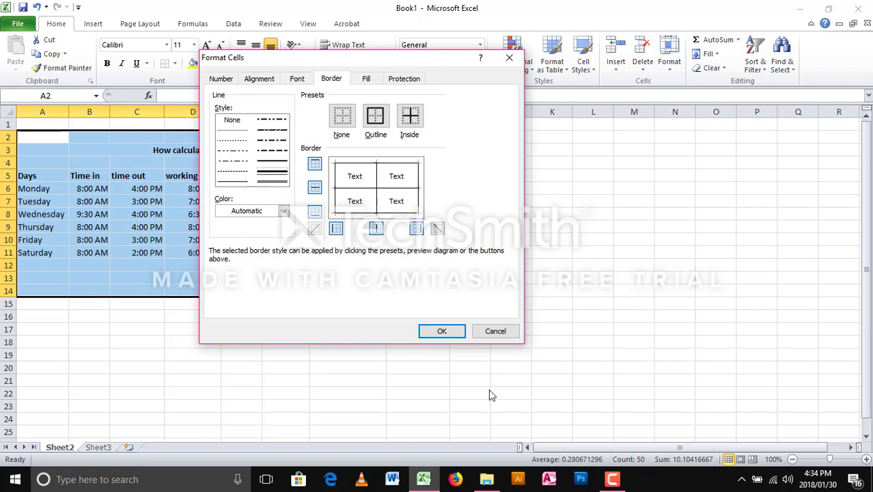
left_click(443, 332)
left_click(225, 262)
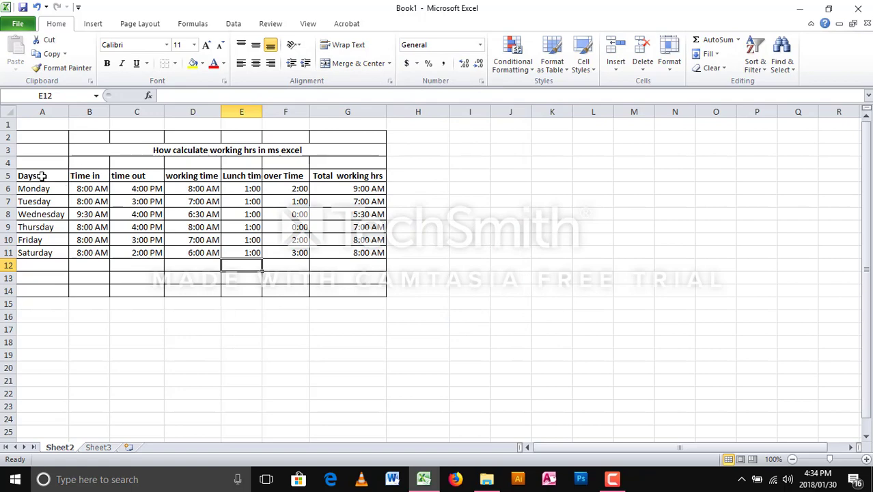
left_click_drag(38, 176, 366, 175)
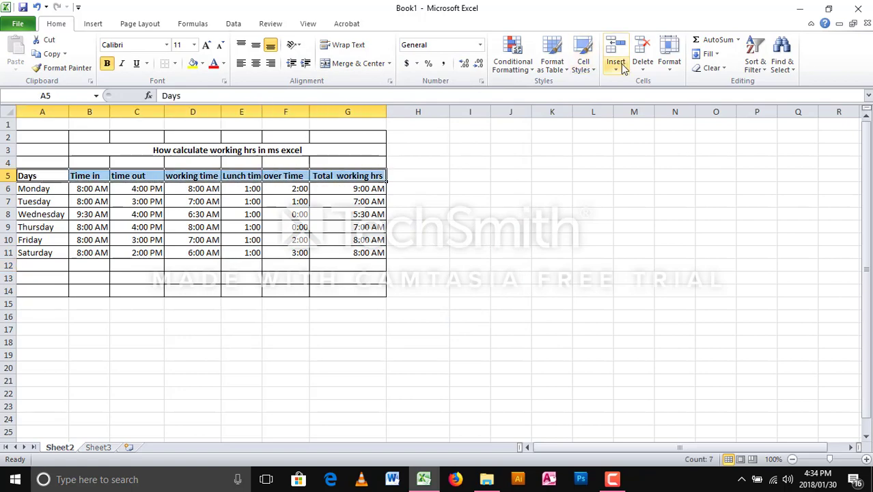
- Apply the red Accent2 cell style to header row A5:G5 with 12 pt text
left_click(595, 75)
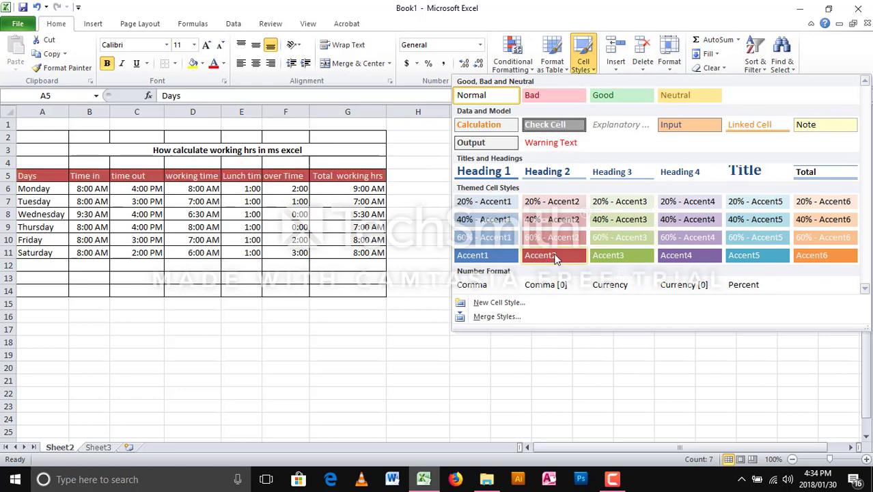
left_click(557, 254)
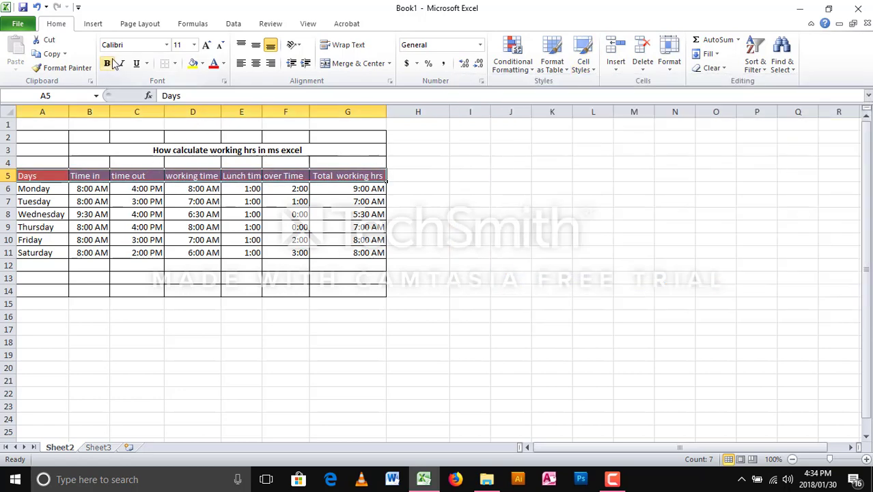
left_click(206, 44)
left_click(206, 45)
left_click(206, 44)
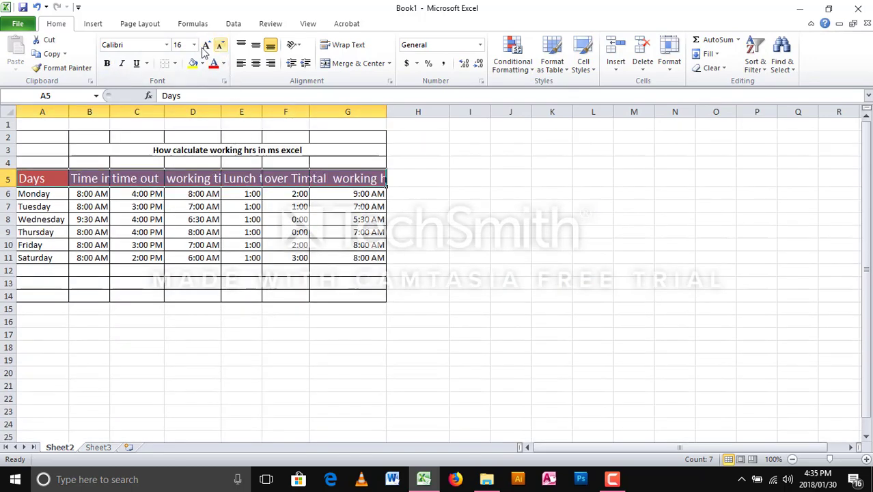
left_click(219, 44)
left_click(219, 44)
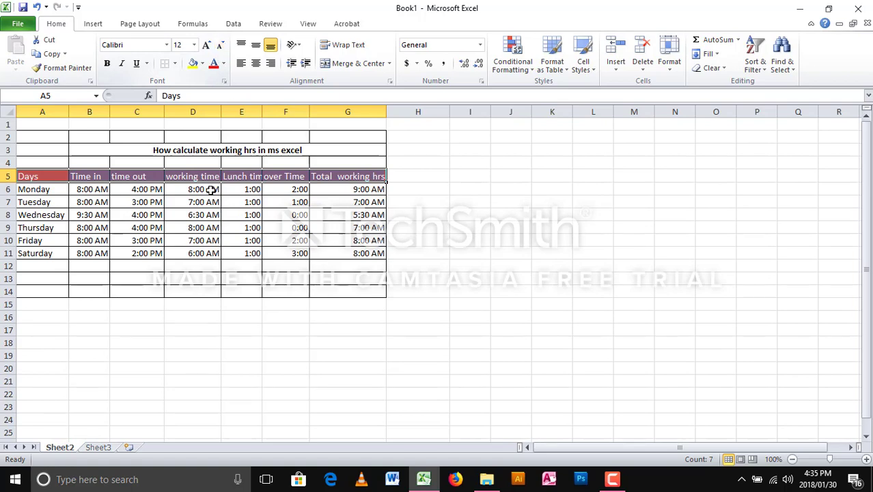
left_click(172, 328)
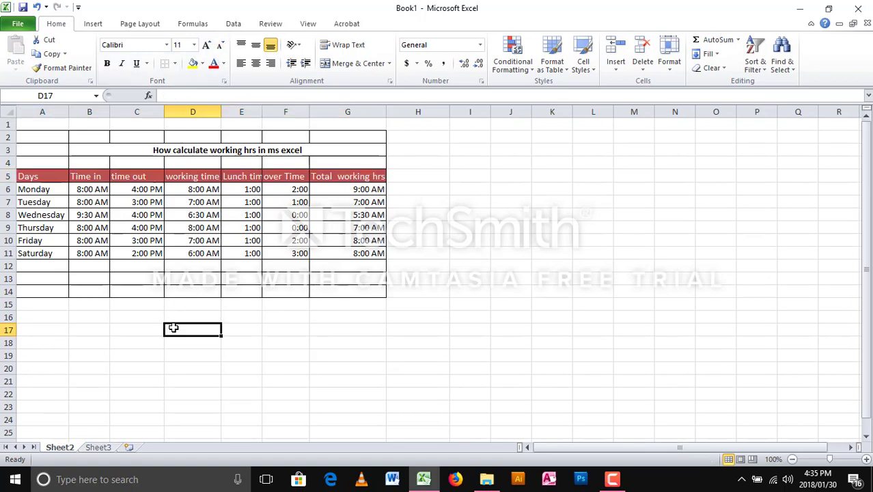
- Type the closing note 'Thank for watching this video…' into D17
type("Thank for watc")
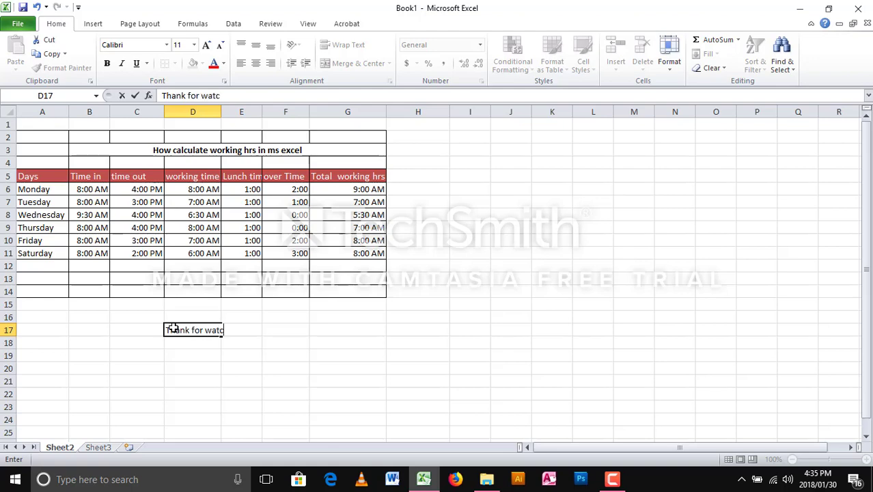
type("hing this video pl")
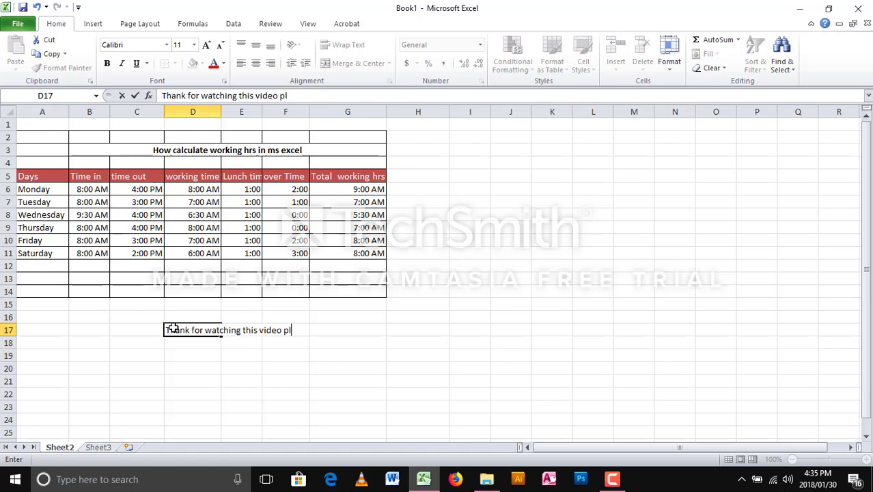
type("z don't hestate")
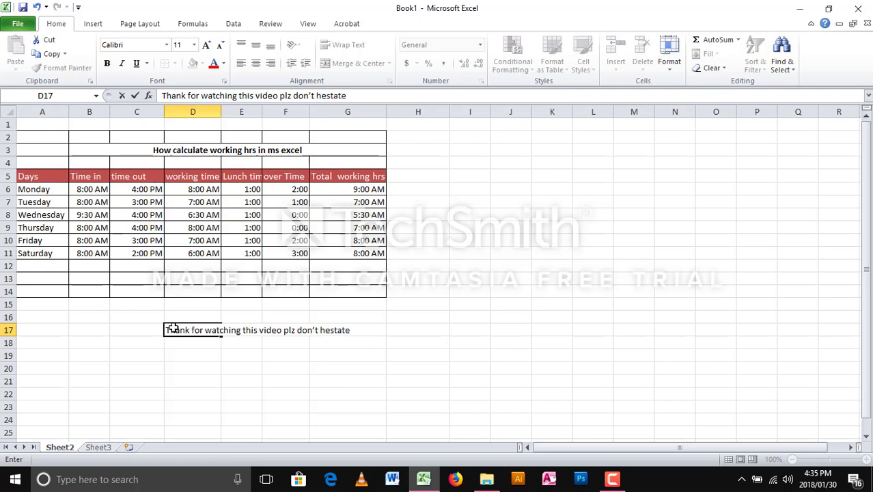
type(" to comment or like")
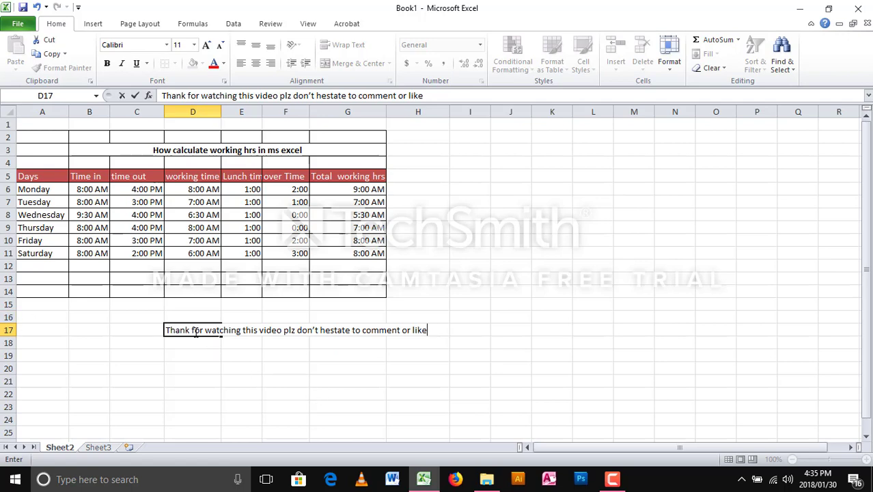
- Merge C17:H17 with the note left-aligned, then minimize Excel to the desktop
left_click_drag(148, 327, 408, 331)
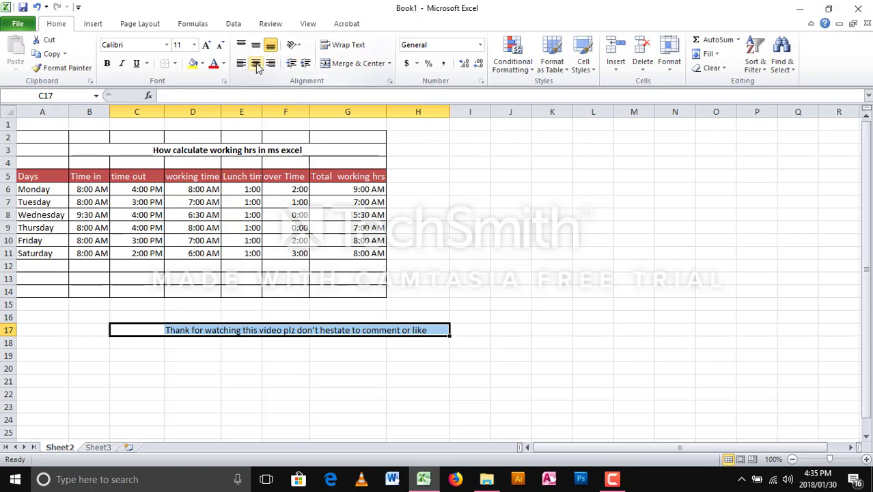
left_click(257, 64)
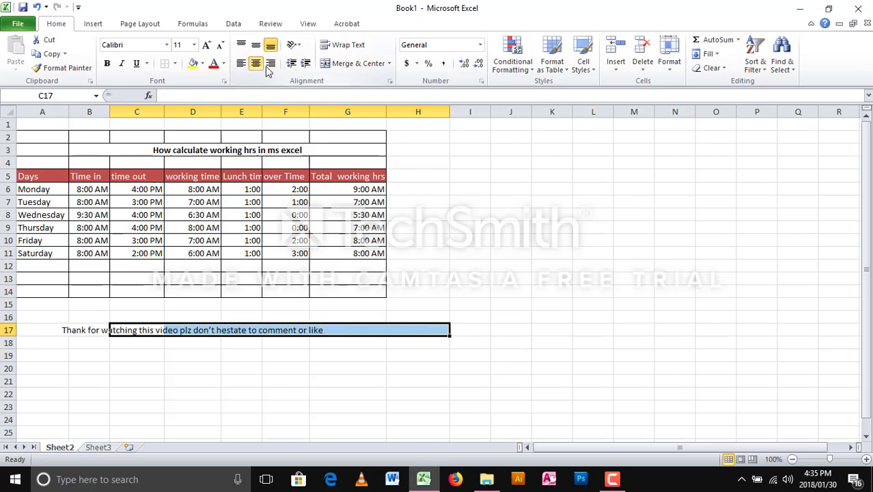
left_click(362, 63)
left_click(363, 64)
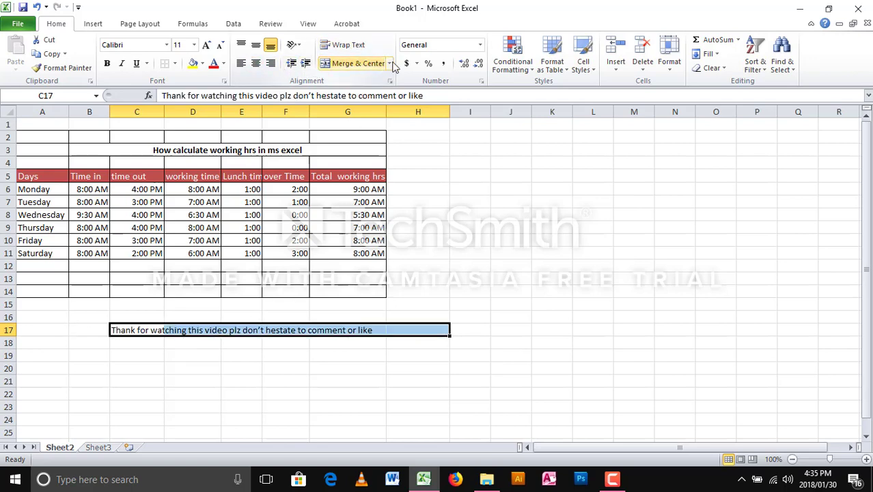
left_click(390, 63)
left_click(366, 80)
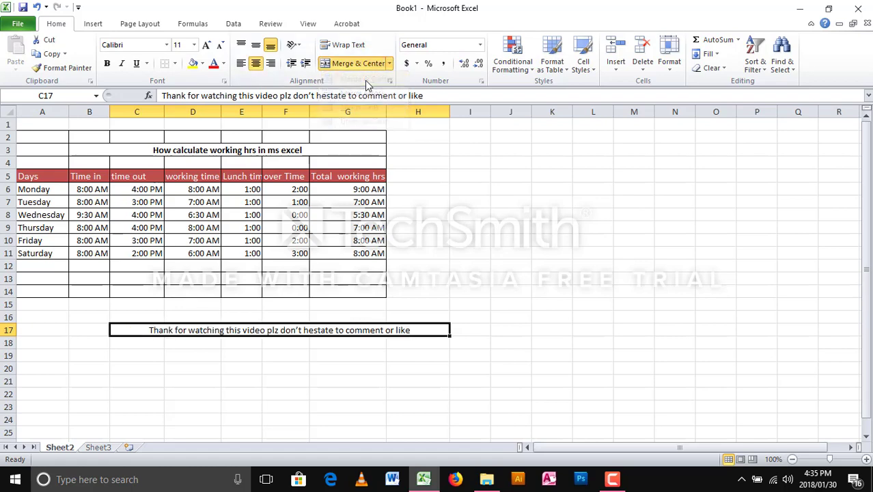
left_click(240, 64)
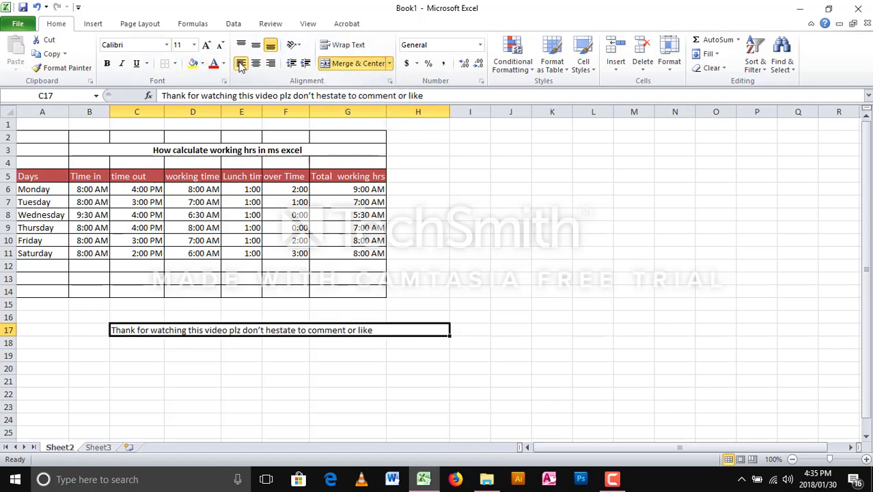
left_click(230, 354)
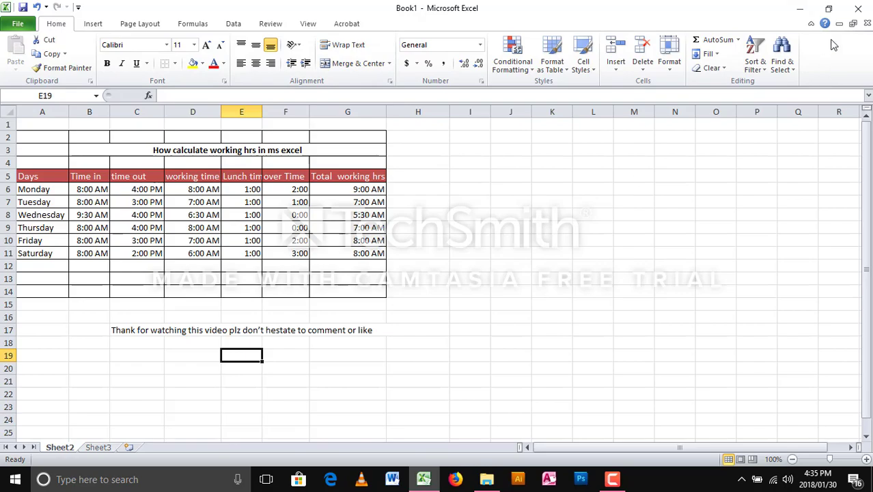
left_click(801, 8)
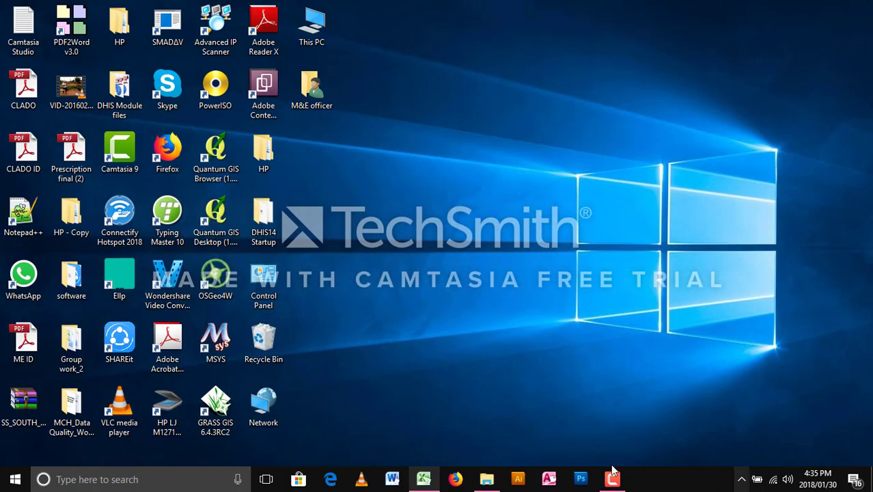
left_click(612, 479)
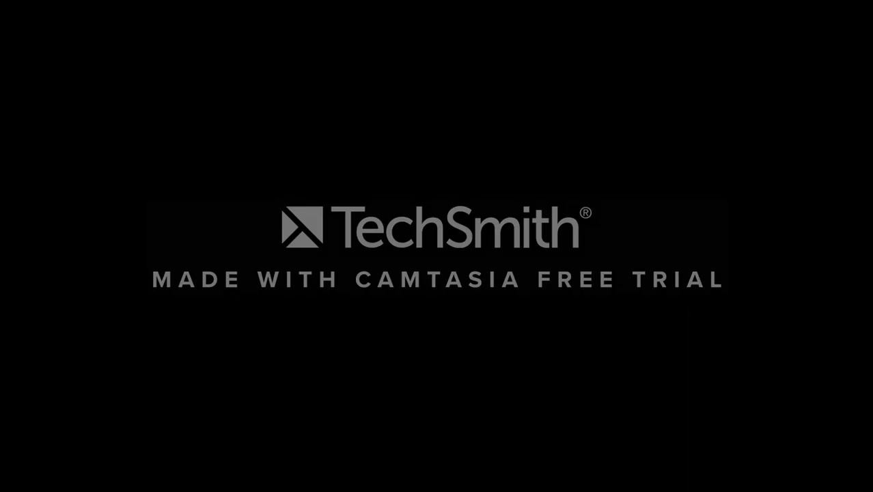